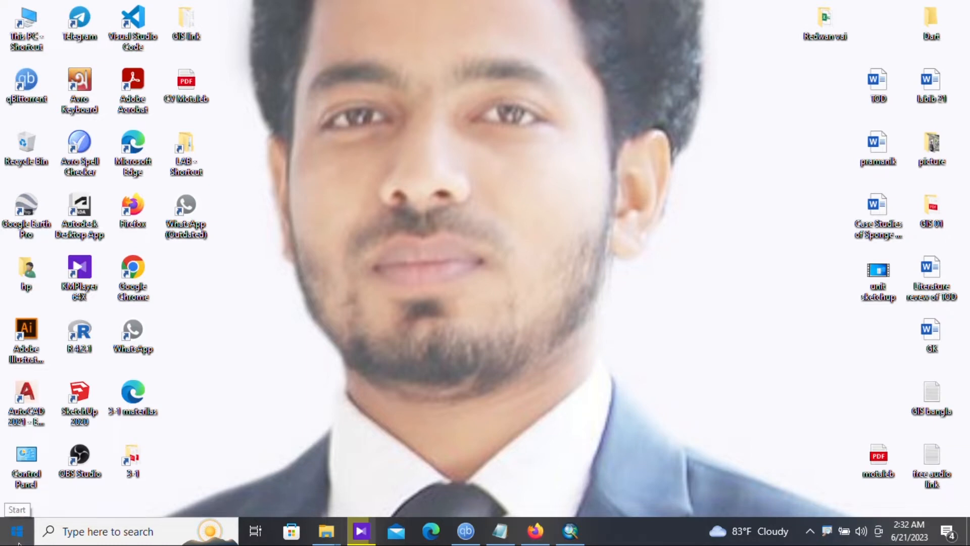
Step: Launch ArcMap 10.8.1
{"action": "left_click", "coordinate": [17, 534]}
{"action": "type", "text": "arc"}
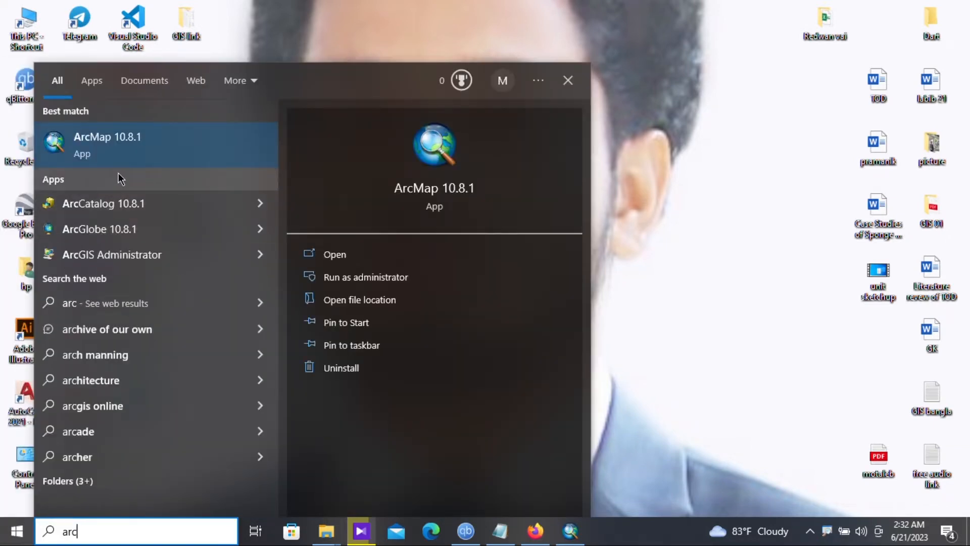
{"action": "left_click", "coordinate": [141, 152]}
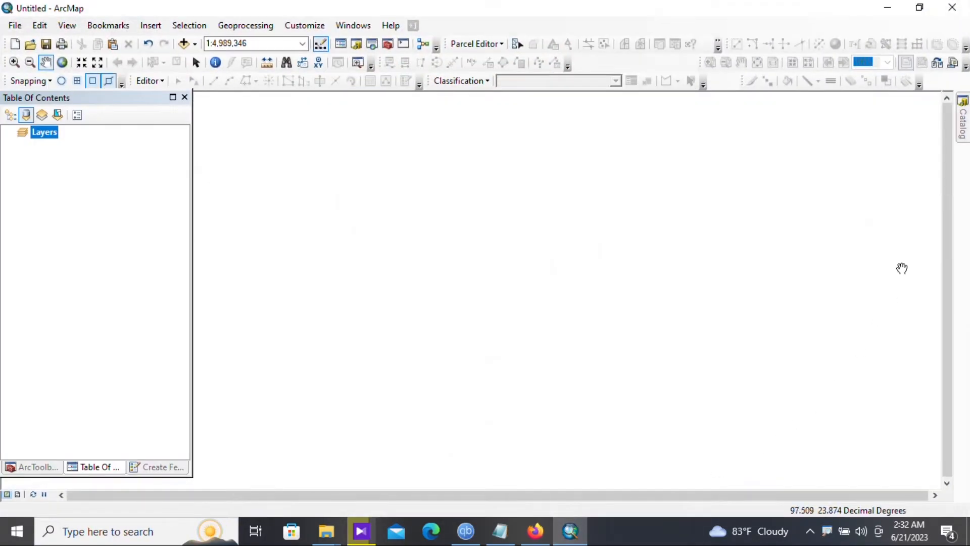
Step: Add the Districts.shp shapefile from the BGD Database folder to the map
{"action": "left_click", "coordinate": [964, 134]}
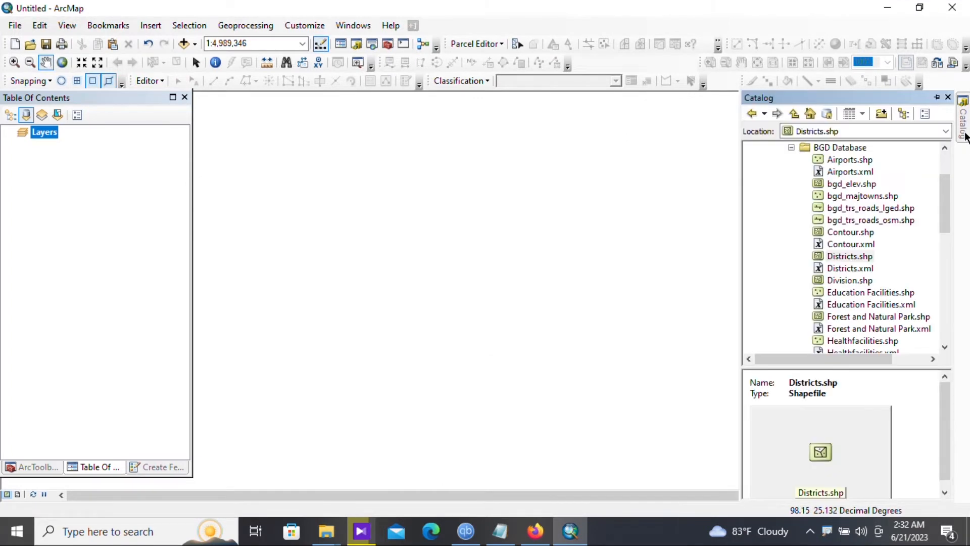
{"action": "scroll", "coordinate": [829, 186], "scroll_direction": "down", "scroll_amount": 3}
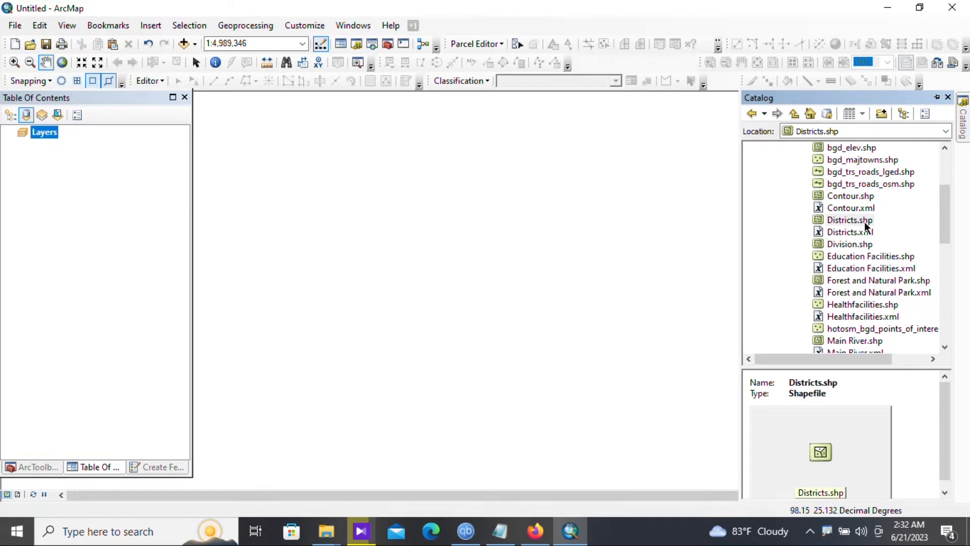
{"action": "left_click_drag", "start_coordinate": [865, 224], "coordinate": [525, 263]}
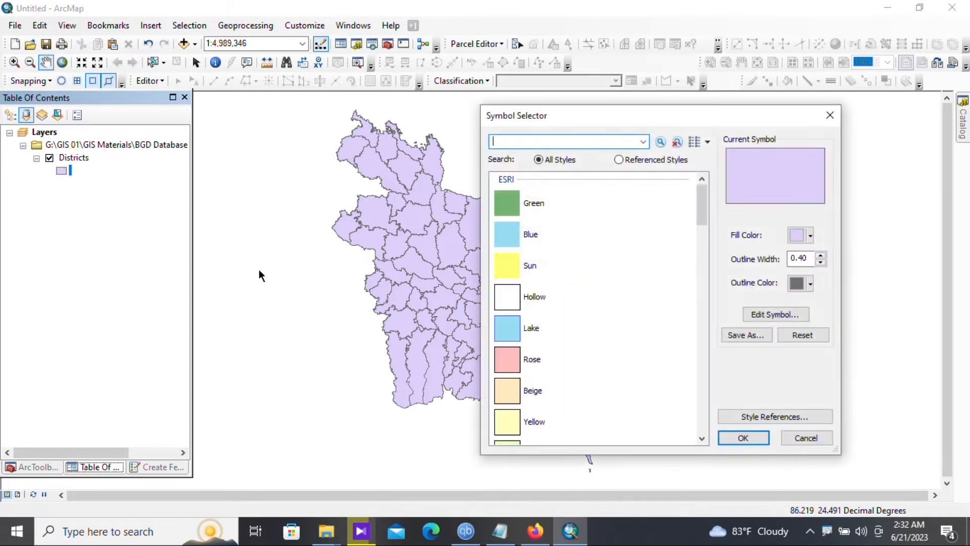
Step: Give the Districts layer the light Green fill symbol with an outline width of 1
{"action": "scroll", "coordinate": [554, 321], "scroll_direction": "down", "scroll_amount": 3}
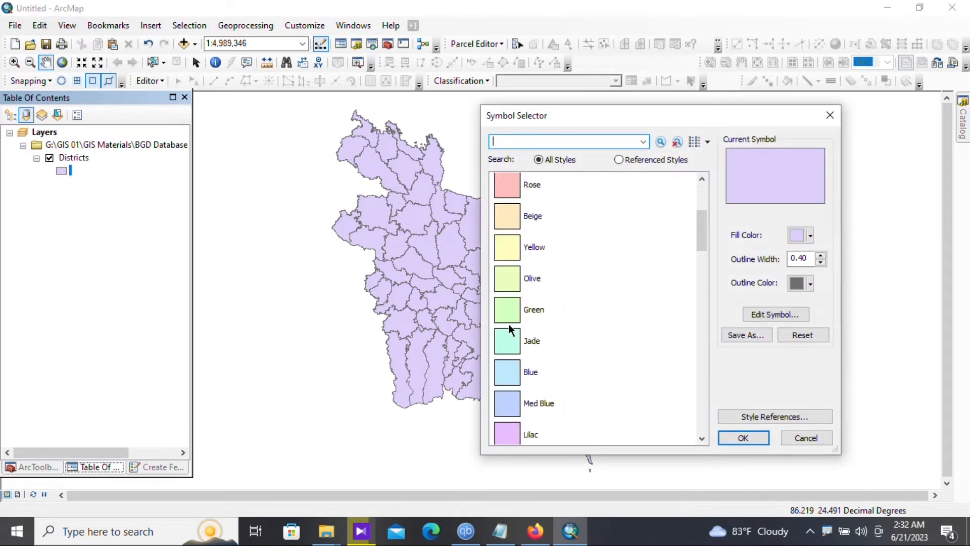
{"action": "left_click", "coordinate": [514, 310]}
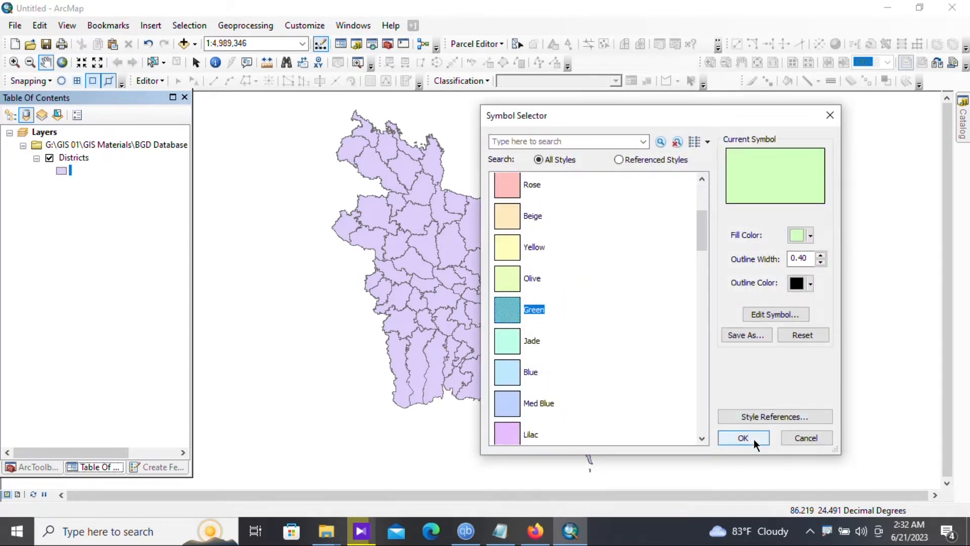
{"action": "left_click", "coordinate": [820, 255]}
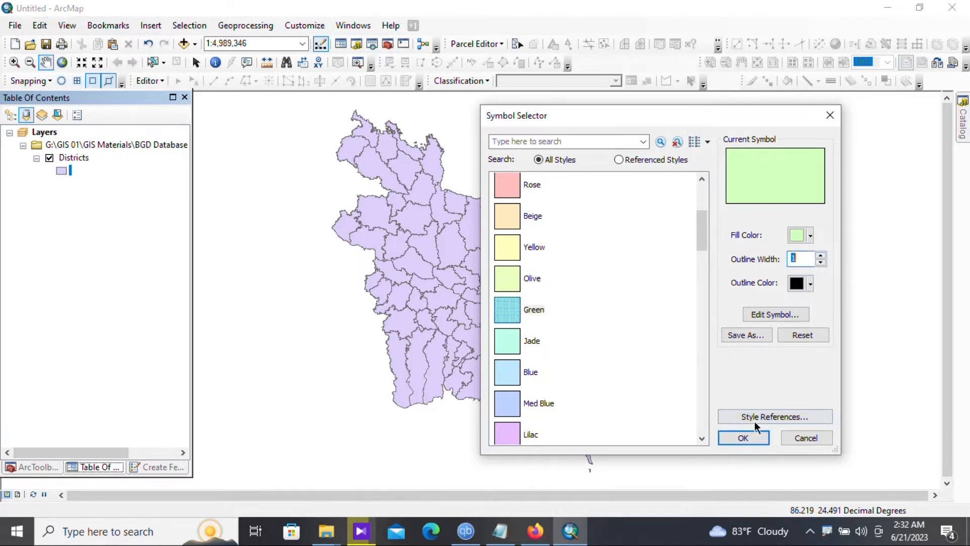
{"action": "left_click", "coordinate": [743, 438]}
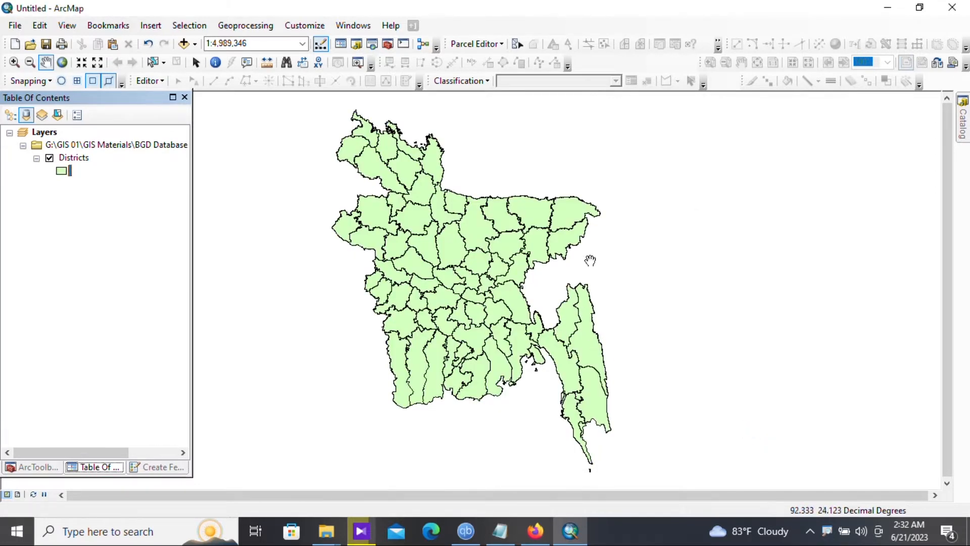
Step: Open the Districts layer's label properties and turn on labelling of its features
{"action": "scroll", "coordinate": [541, 314], "scroll_direction": "up", "scroll_amount": 2}
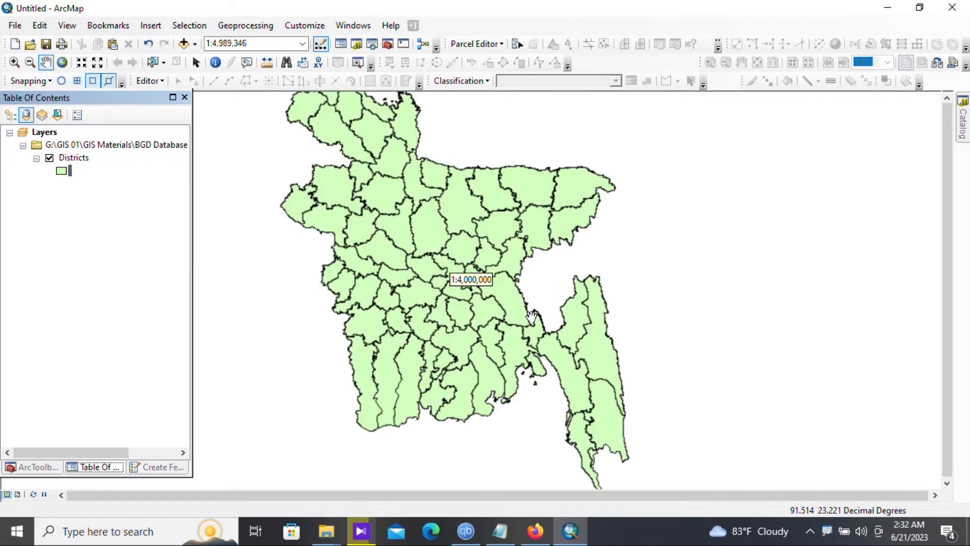
{"action": "scroll", "coordinate": [489, 305], "scroll_direction": "down", "scroll_amount": 2}
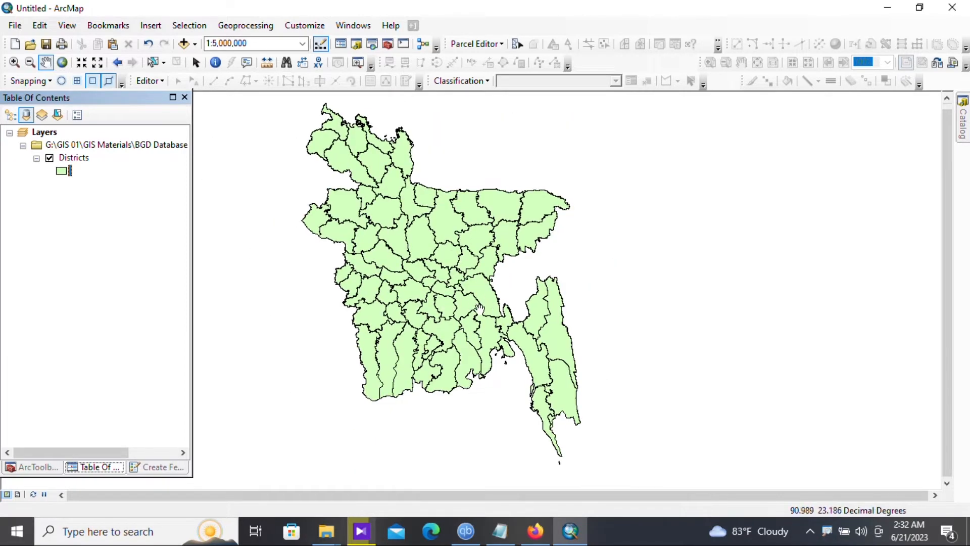
{"action": "left_click_drag", "start_coordinate": [479, 310], "coordinate": [577, 355]}
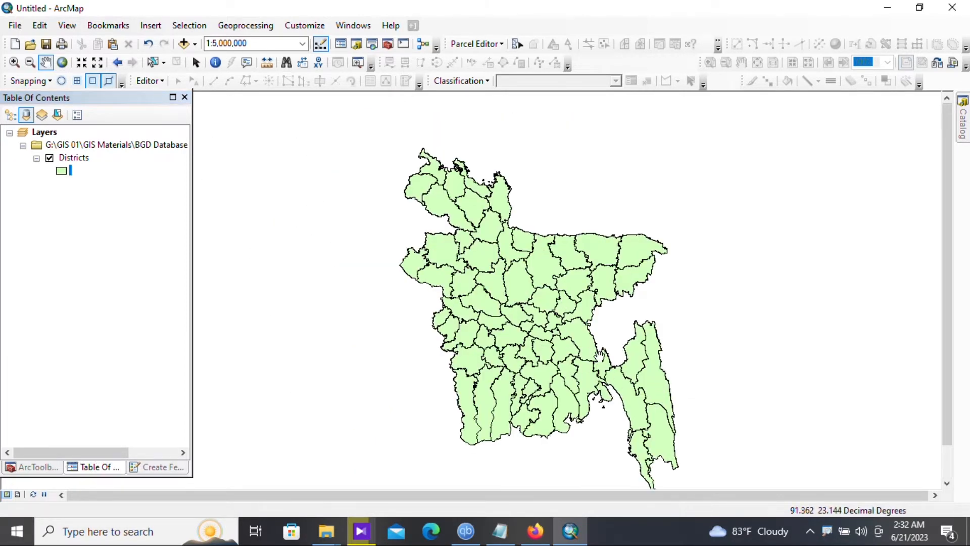
{"action": "right_click", "coordinate": [75, 160]}
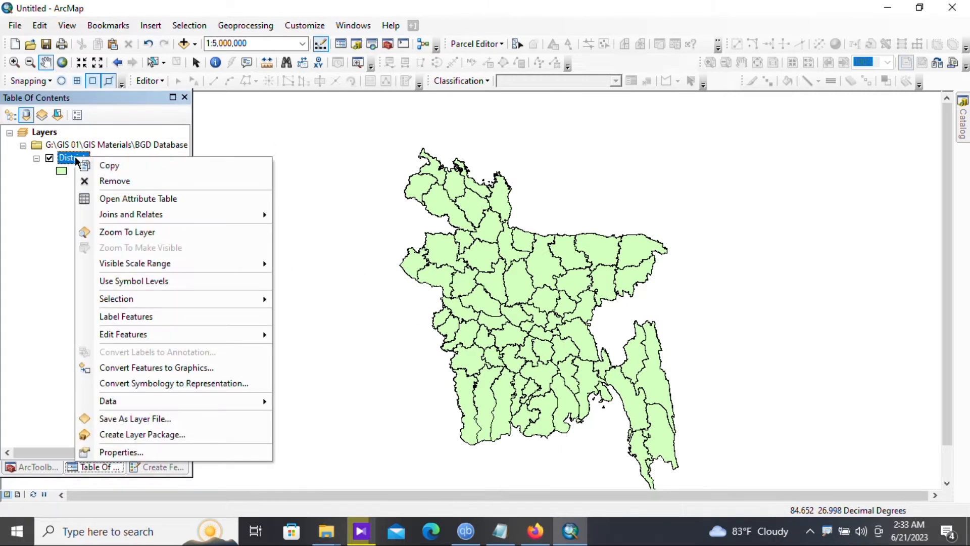
{"action": "left_click", "coordinate": [130, 453]}
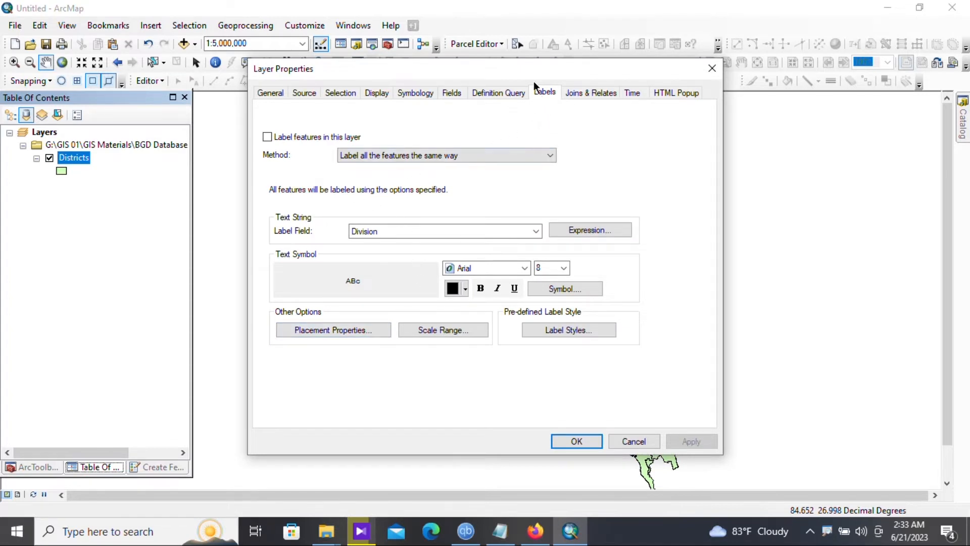
{"action": "left_click_drag", "start_coordinate": [519, 71], "coordinate": [652, 61]}
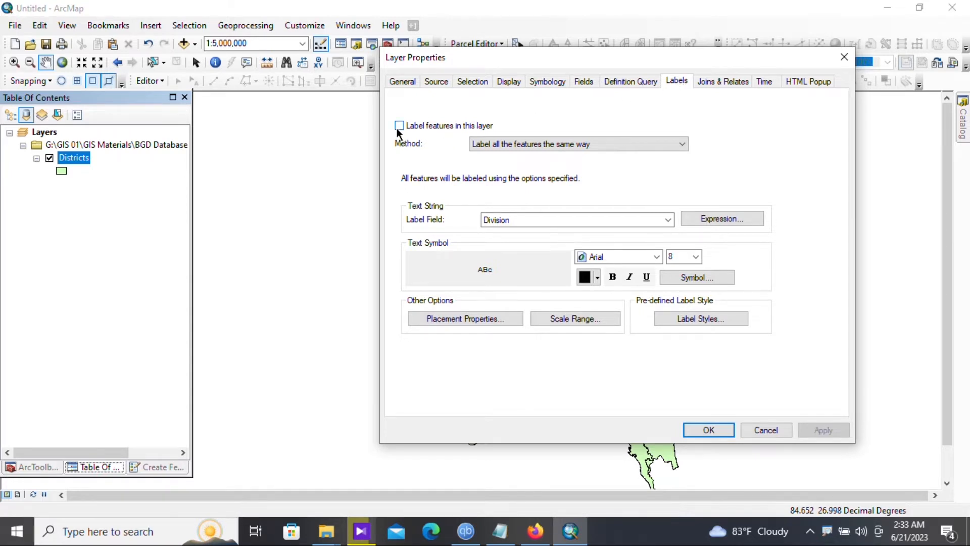
{"action": "key", "text": "ctrl+2"}
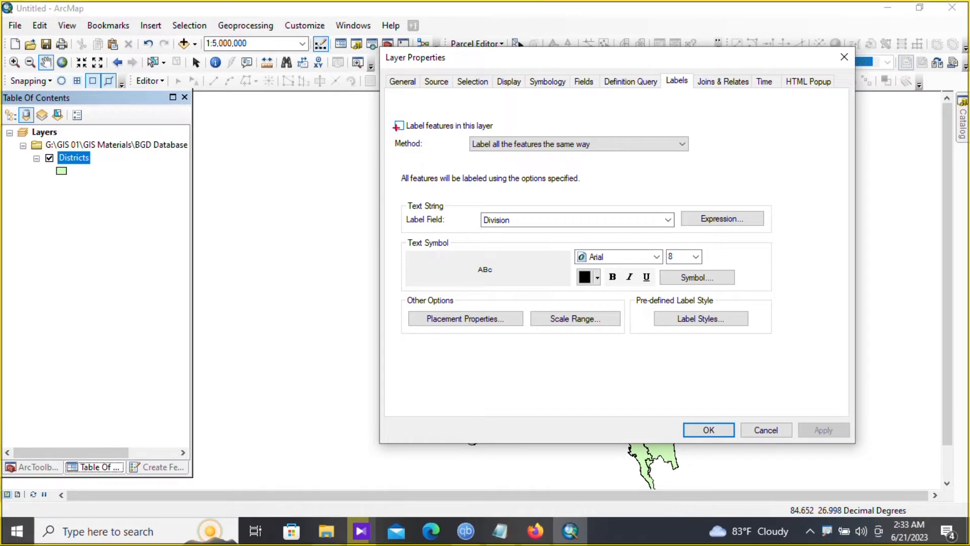
{"action": "left_click_drag", "start_coordinate": [397, 120], "coordinate": [495, 134]}
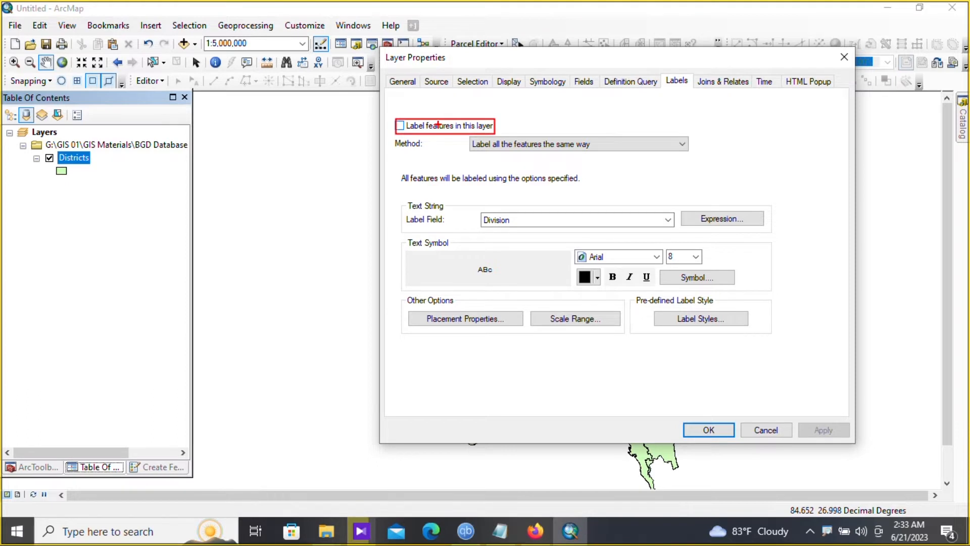
{"action": "key", "text": "Escape"}
{"action": "left_click", "coordinate": [401, 122]}
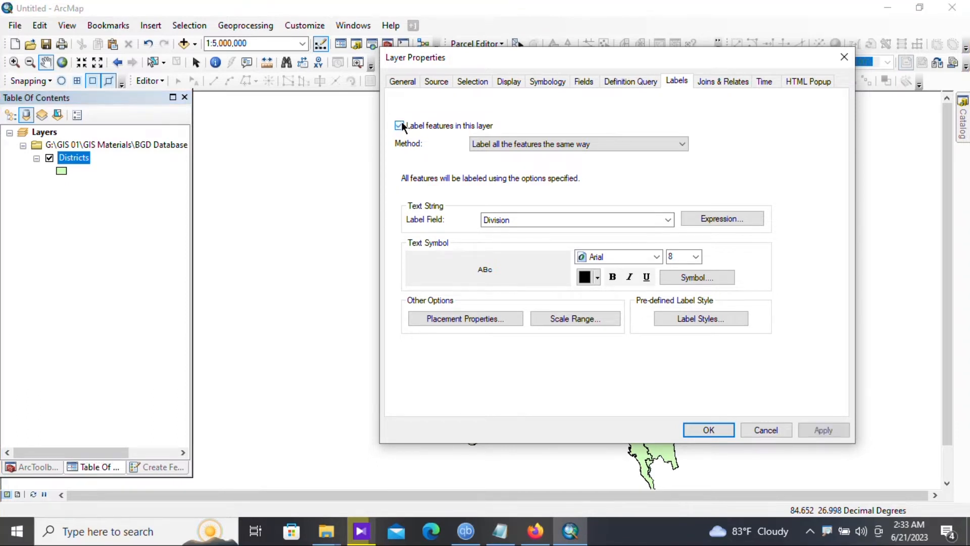
Step: Use the District field as the label text and set the label font size to 10
{"action": "left_click", "coordinate": [667, 220]}
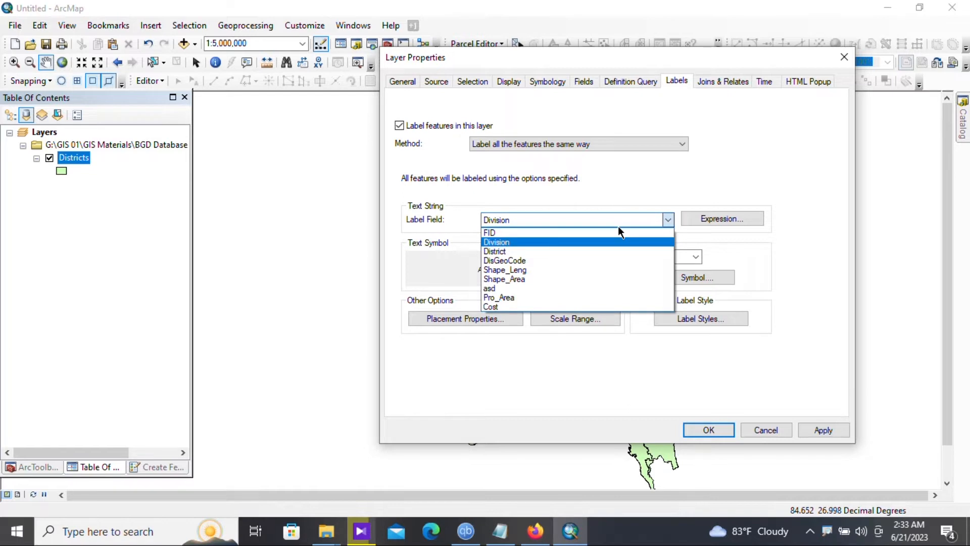
{"action": "left_click", "coordinate": [572, 241]}
{"action": "left_click", "coordinate": [668, 220]}
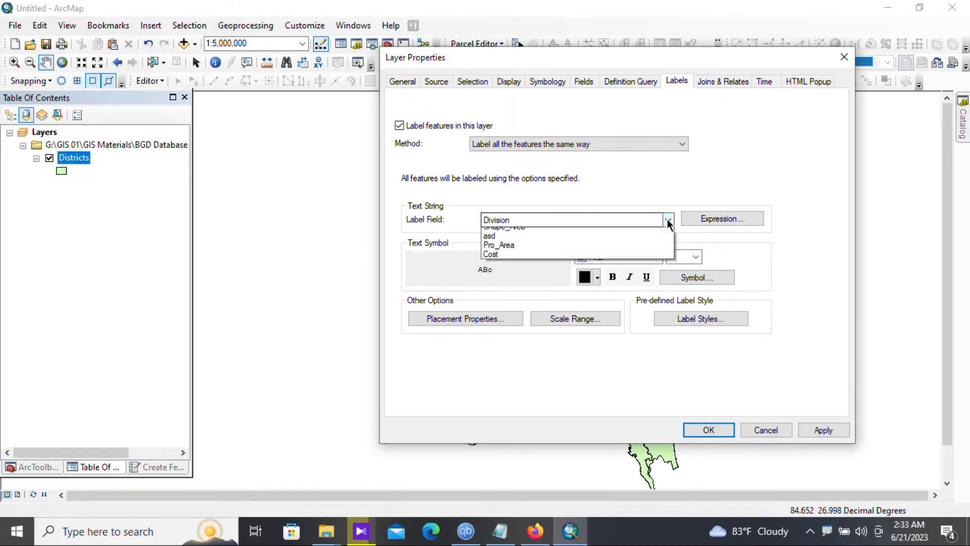
{"action": "left_click", "coordinate": [577, 251]}
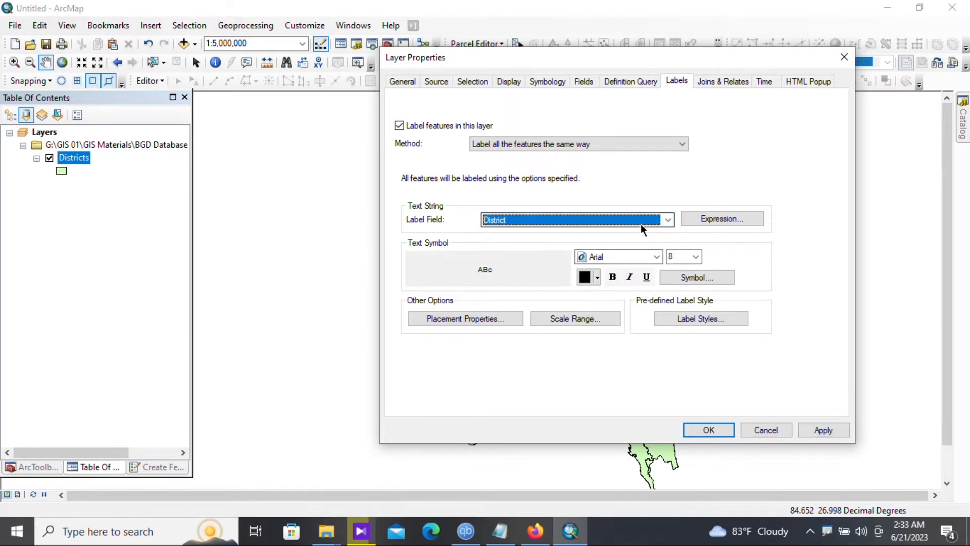
{"action": "left_click", "coordinate": [693, 257]}
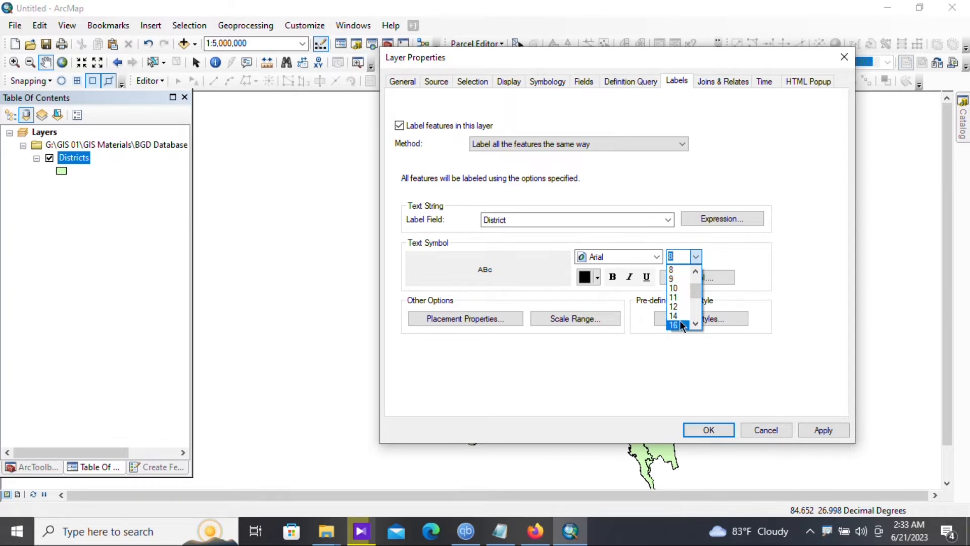
{"action": "left_click", "coordinate": [682, 293]}
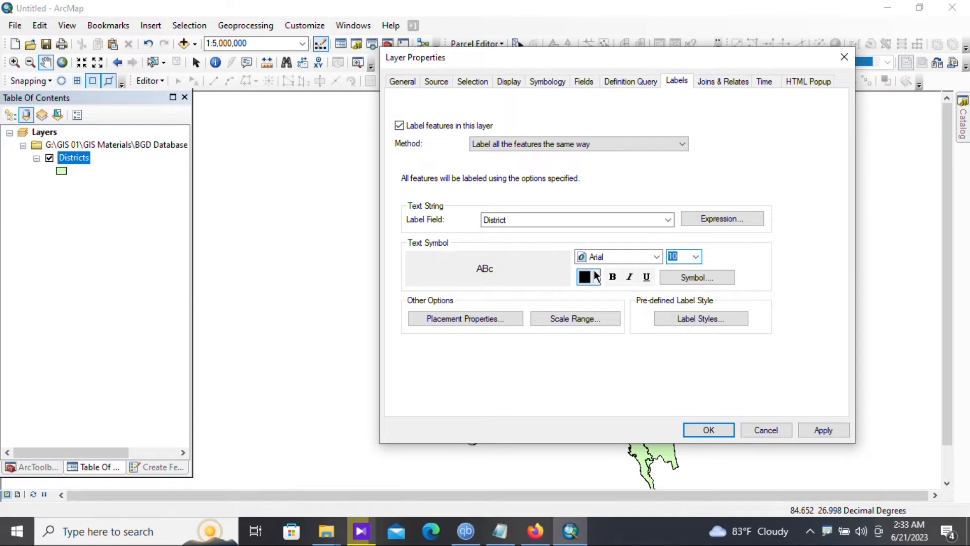
Step: Try red and yellow as the label text colour
{"action": "left_click", "coordinate": [596, 277]}
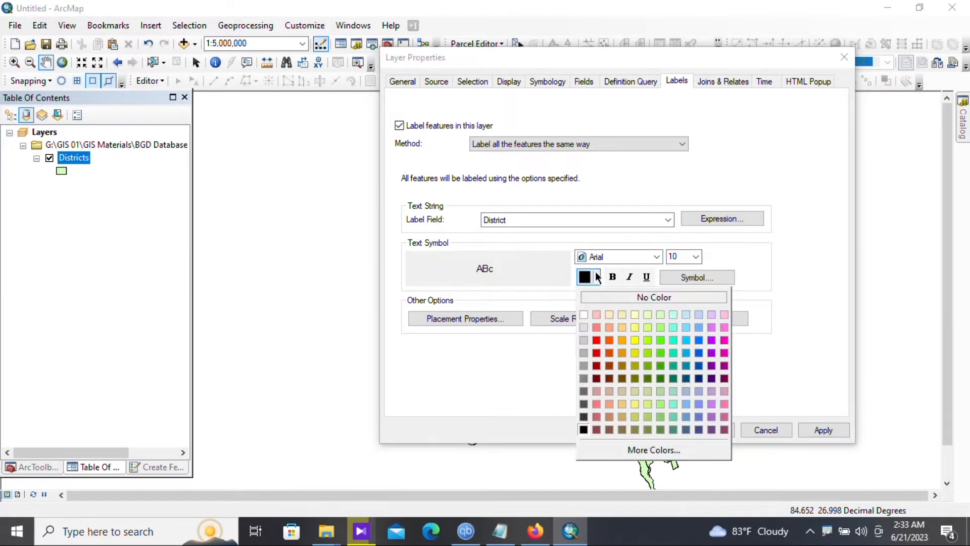
{"action": "left_click", "coordinate": [598, 340]}
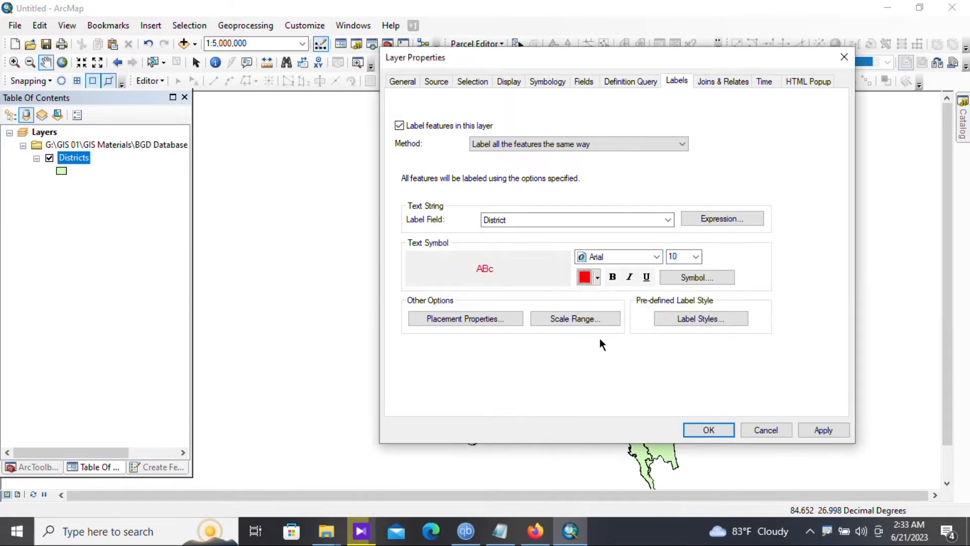
{"action": "left_click", "coordinate": [597, 279]}
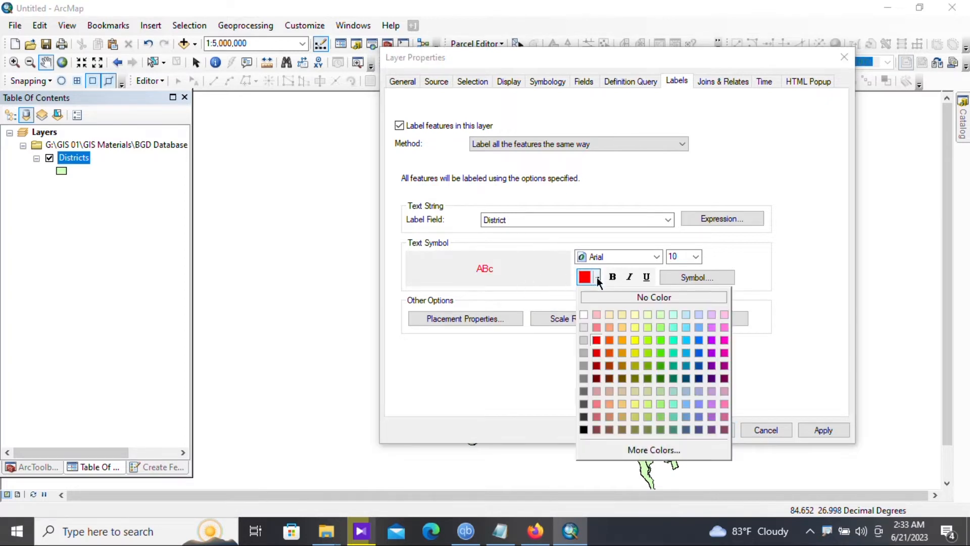
{"action": "left_click", "coordinate": [633, 340]}
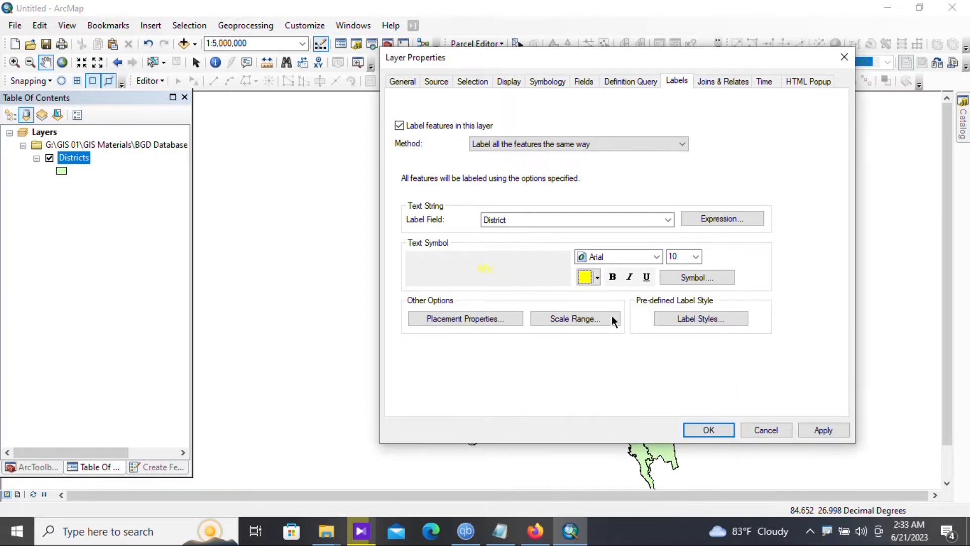
Step: Set the label text colour to dark brown and apply the label settings to the Districts layer
{"action": "left_click", "coordinate": [597, 279]}
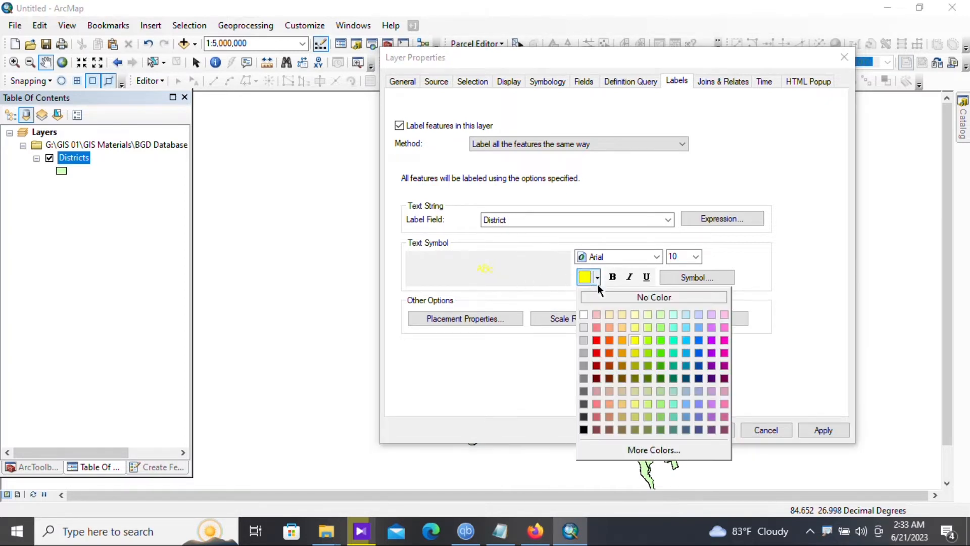
{"action": "left_click", "coordinate": [611, 374]}
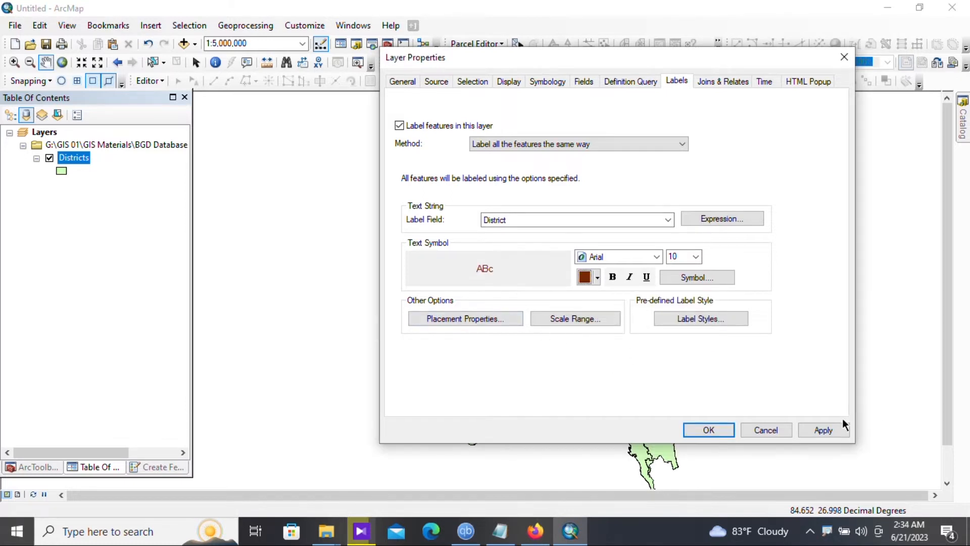
{"action": "left_click", "coordinate": [831, 431]}
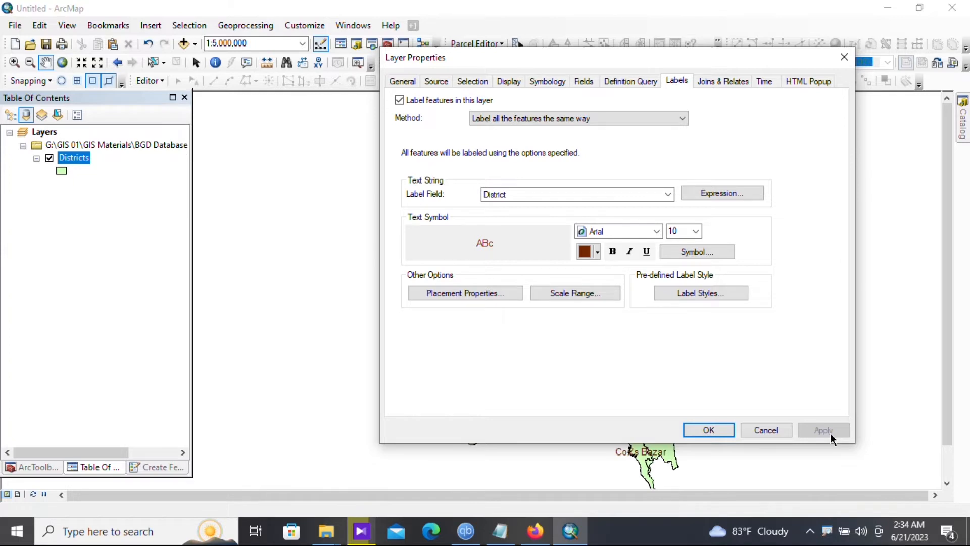
{"action": "left_click", "coordinate": [708, 431]}
Step: Open the label expression editor for the Districts layer and reset the expression to [Division]
{"action": "scroll", "coordinate": [535, 299], "scroll_direction": "up", "scroll_amount": 2}
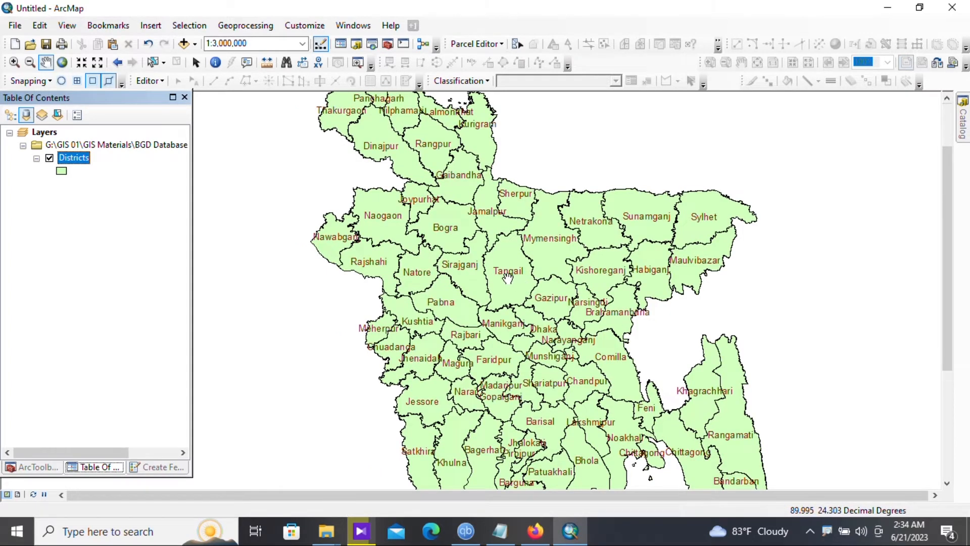
{"action": "left_click_drag", "start_coordinate": [507, 278], "coordinate": [544, 276]}
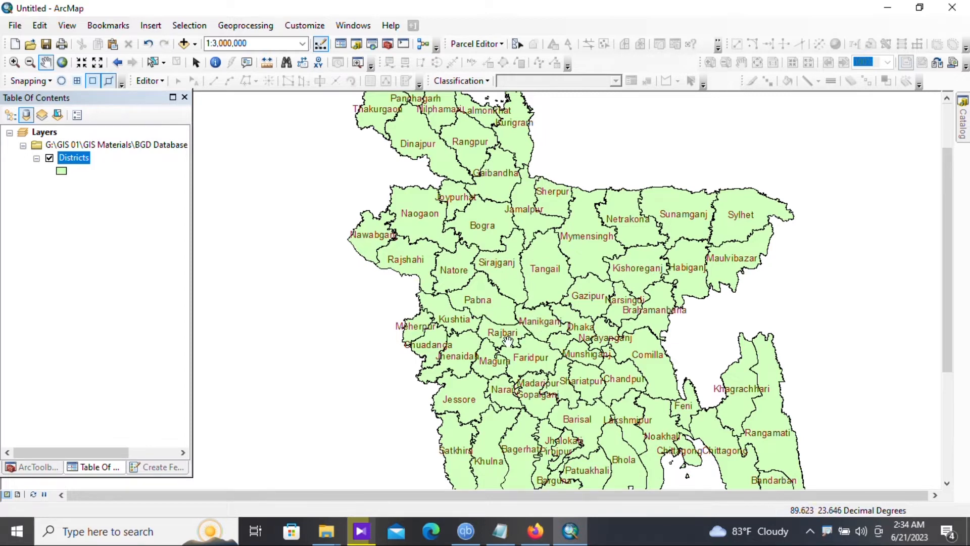
{"action": "scroll", "coordinate": [525, 326], "scroll_direction": "down", "scroll_amount": 1}
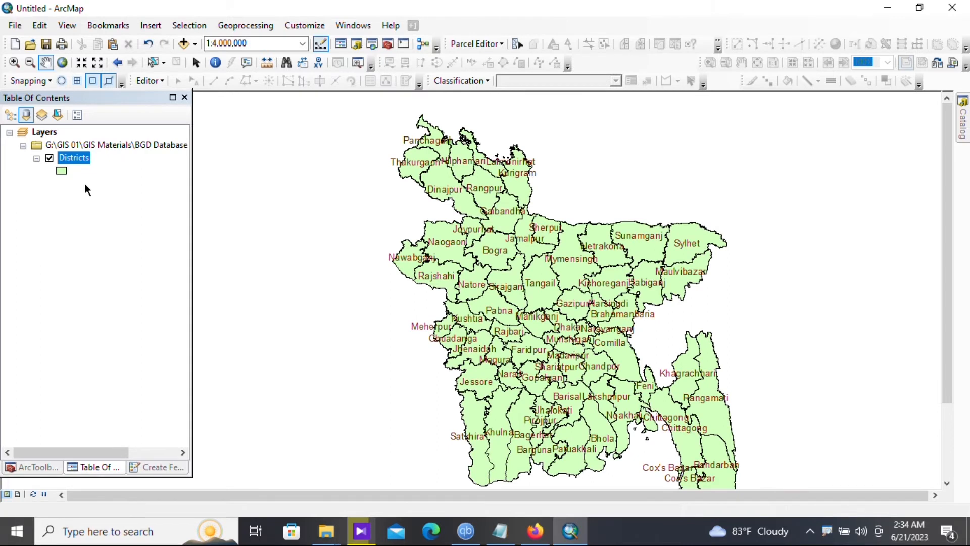
{"action": "right_click", "coordinate": [75, 157]}
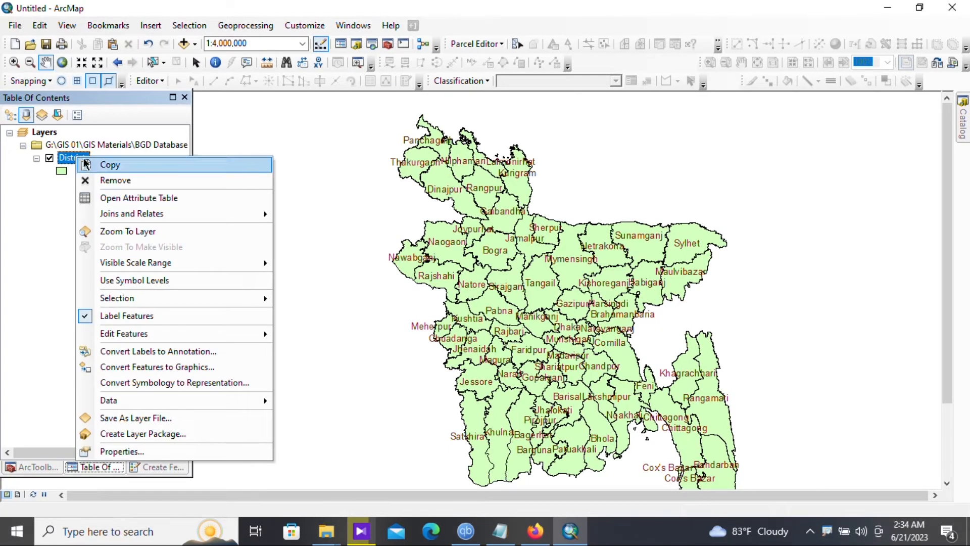
{"action": "left_click", "coordinate": [161, 449]}
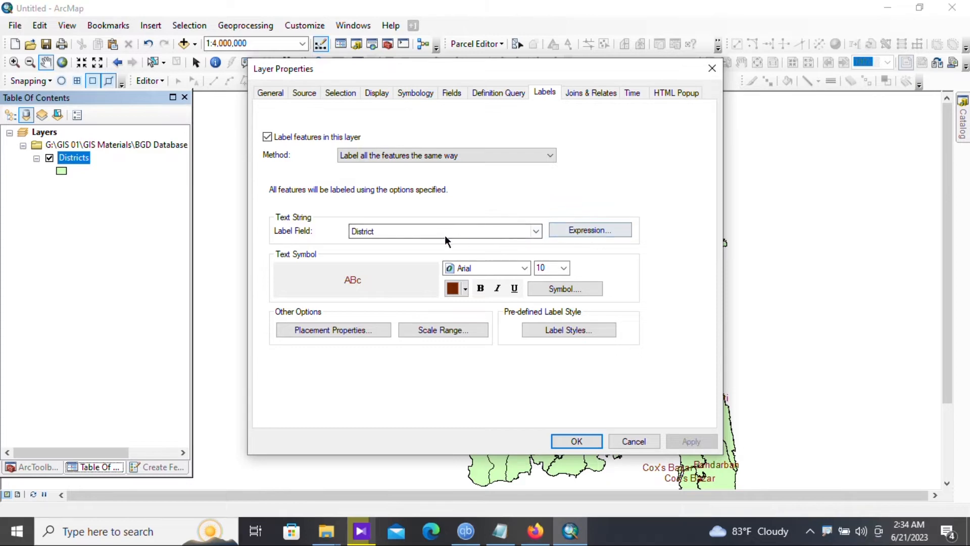
{"action": "left_click", "coordinate": [592, 232]}
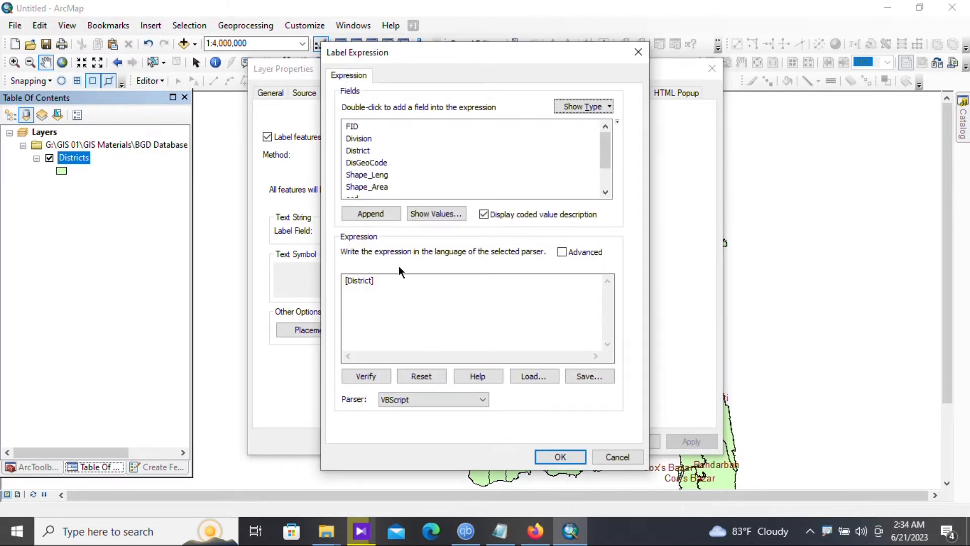
{"action": "left_click", "coordinate": [420, 377]}
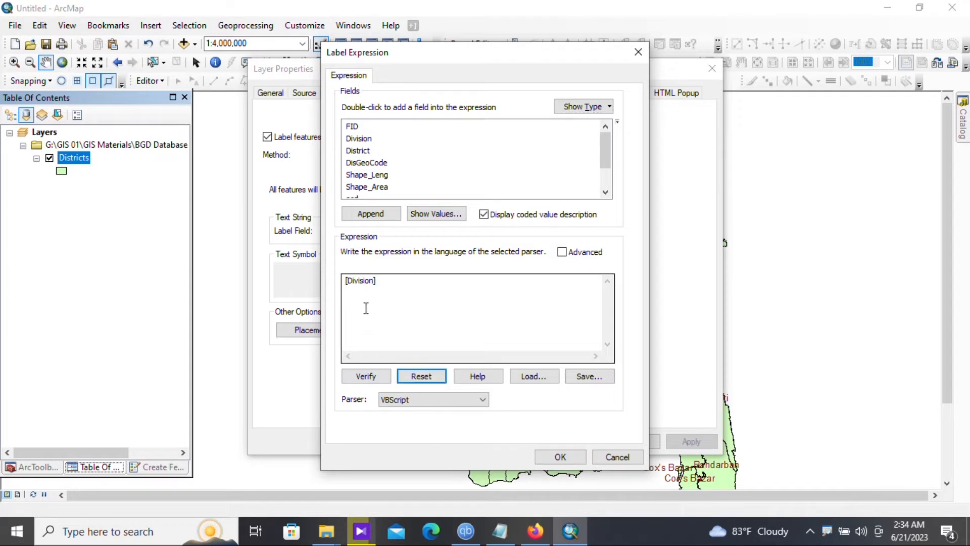
Step: Extend the label expression to [Division]&[Shape_Leng] and verify it, checking the sample text string
{"action": "left_click", "coordinate": [379, 282]}
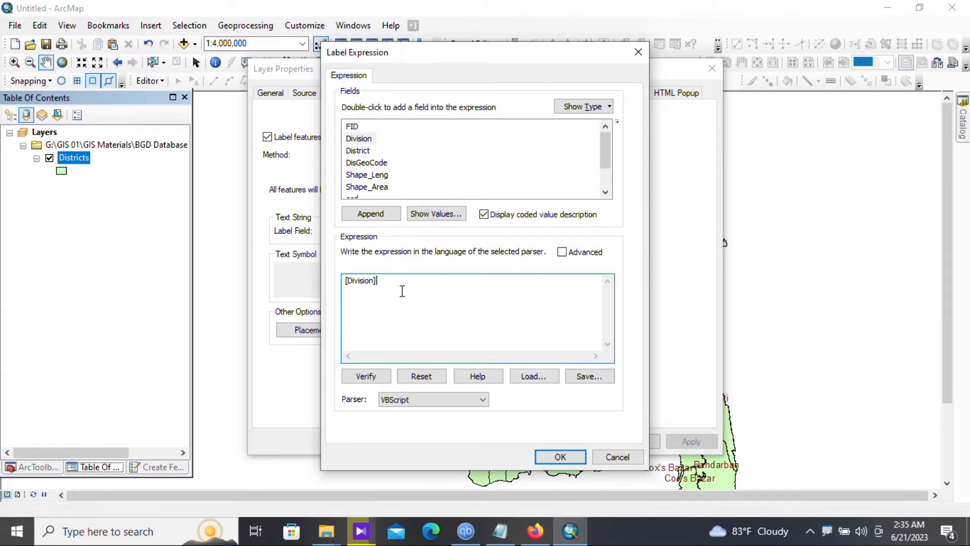
{"action": "type", "text": "&"}
{"action": "scroll", "coordinate": [371, 165], "scroll_direction": "down", "scroll_amount": 1}
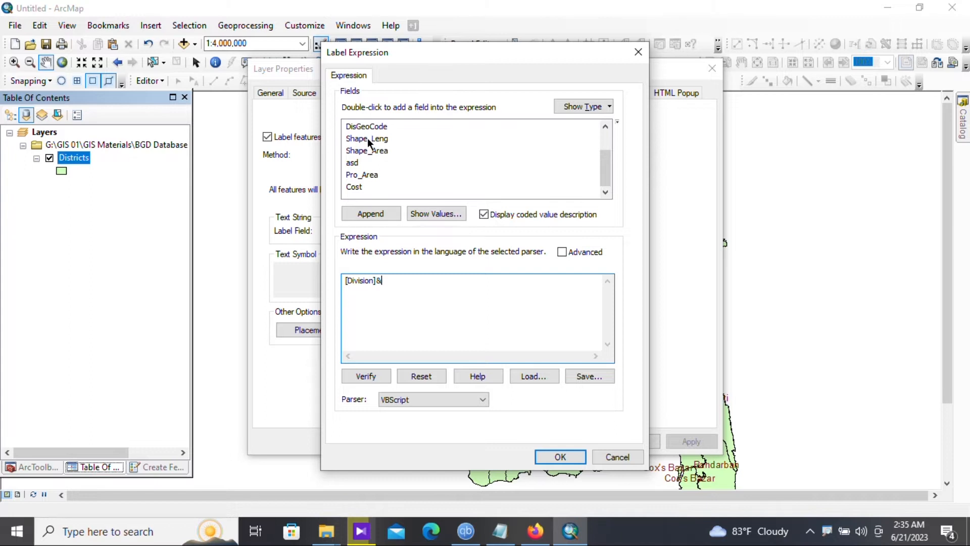
{"action": "double_click", "coordinate": [368, 139]}
{"action": "left_click", "coordinate": [366, 376]}
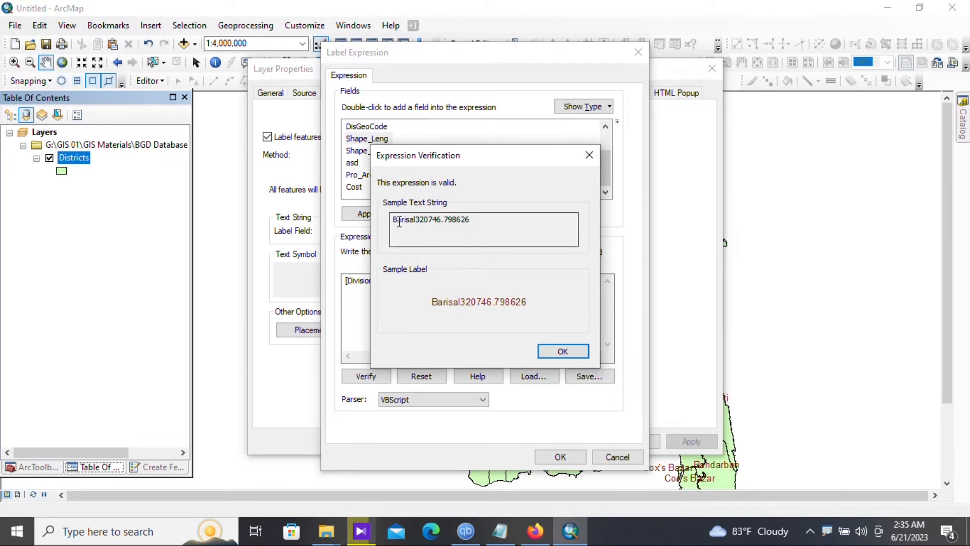
{"action": "left_click_drag", "start_coordinate": [393, 222], "coordinate": [471, 219]}
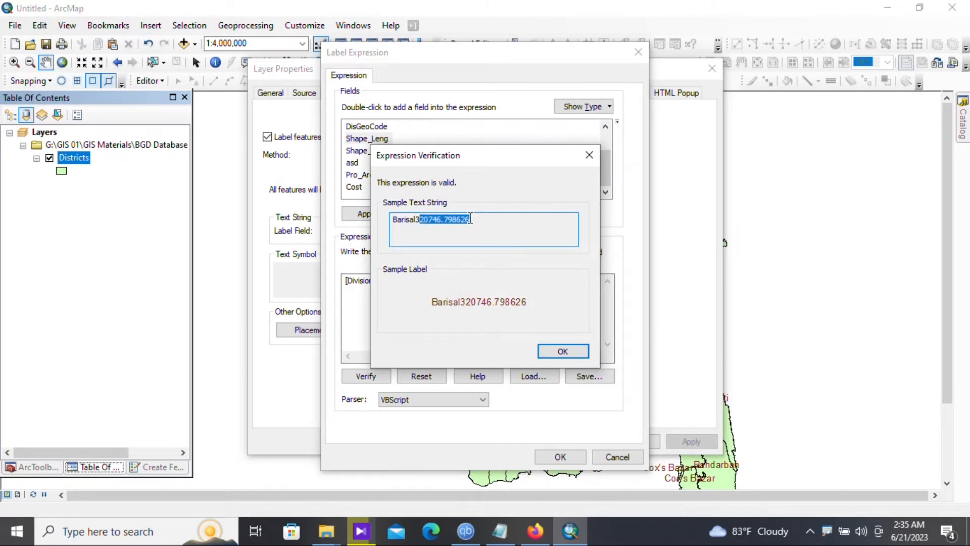
{"action": "left_click", "coordinate": [484, 224]}
{"action": "key", "text": "Return"}
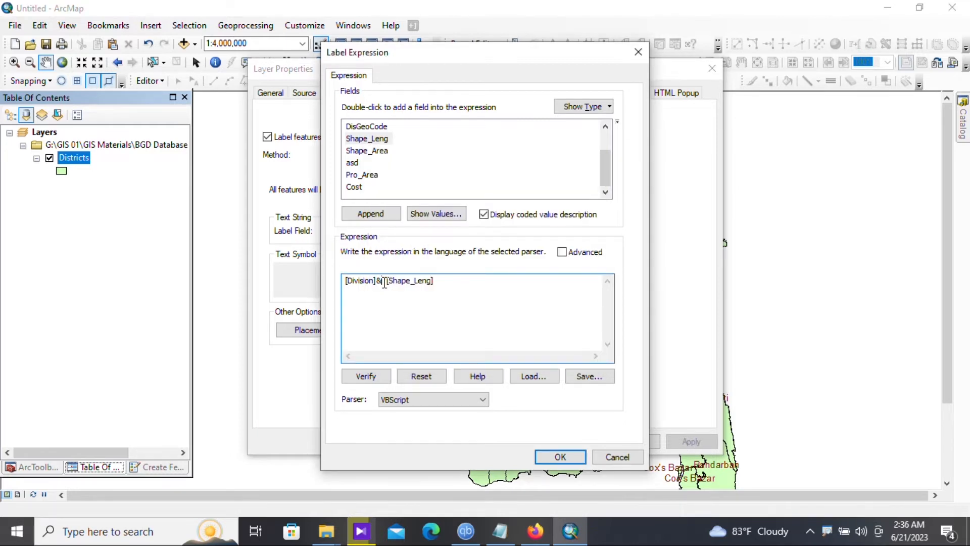
Step: Insert a quoted space joined with & between Division and Shape_Leng in the expression, and verify it
{"action": "type", "text": "\"&"}
{"action": "left_click", "coordinate": [378, 377]}
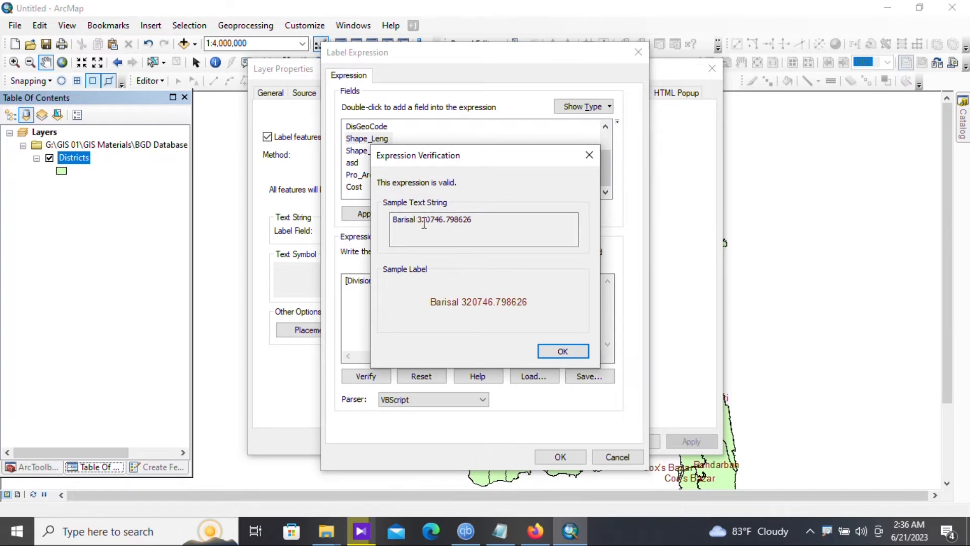
{"action": "left_click", "coordinate": [422, 222]}
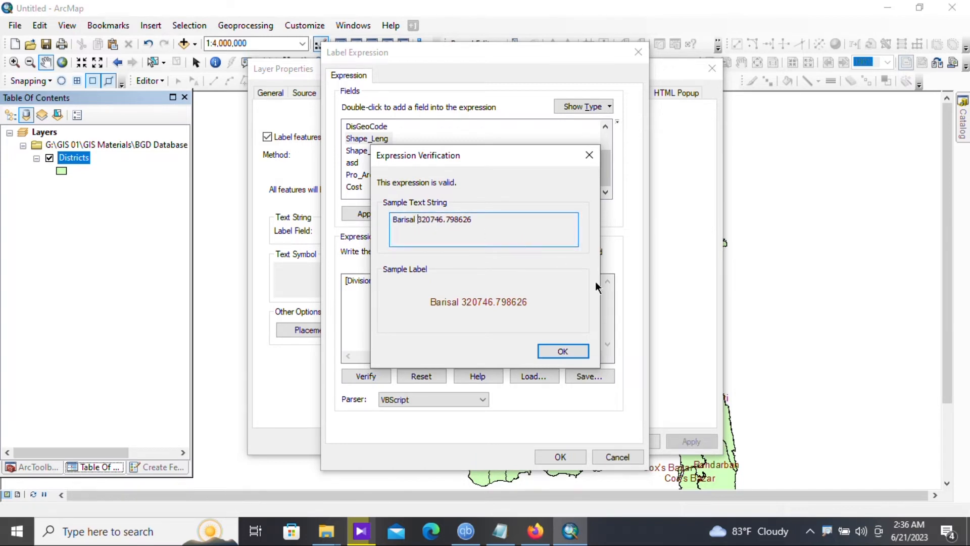
{"action": "left_click", "coordinate": [558, 351]}
Step: Widen the quoted gap between Division and Shape_Leng with many more spaces and check the verification sample
{"action": "left_click", "coordinate": [386, 282]}
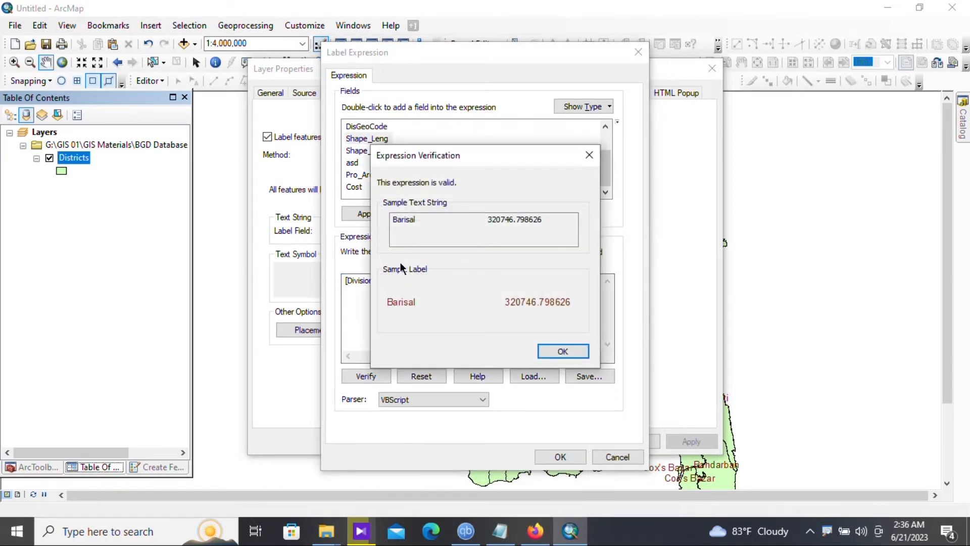
{"action": "left_click_drag", "start_coordinate": [405, 219], "coordinate": [416, 220]}
{"action": "left_click_drag", "start_coordinate": [486, 220], "coordinate": [542, 222]}
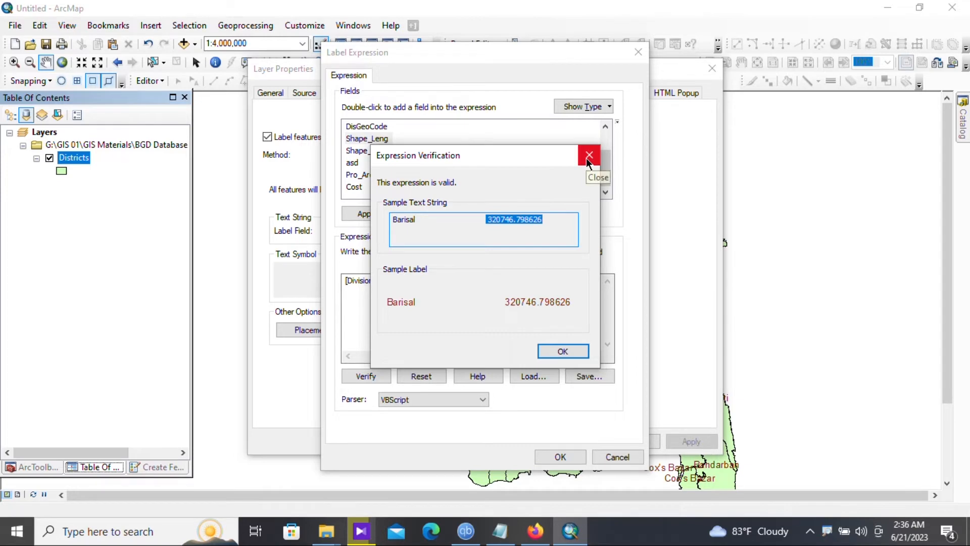
{"action": "left_click", "coordinate": [505, 213]}
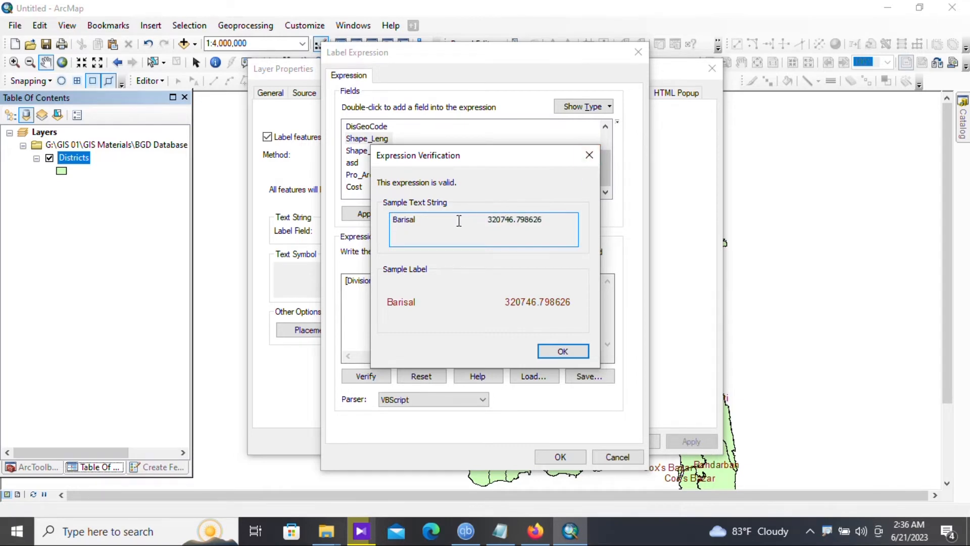
{"action": "left_click_drag", "start_coordinate": [459, 221], "coordinate": [465, 221]}
{"action": "left_click", "coordinate": [562, 350]}
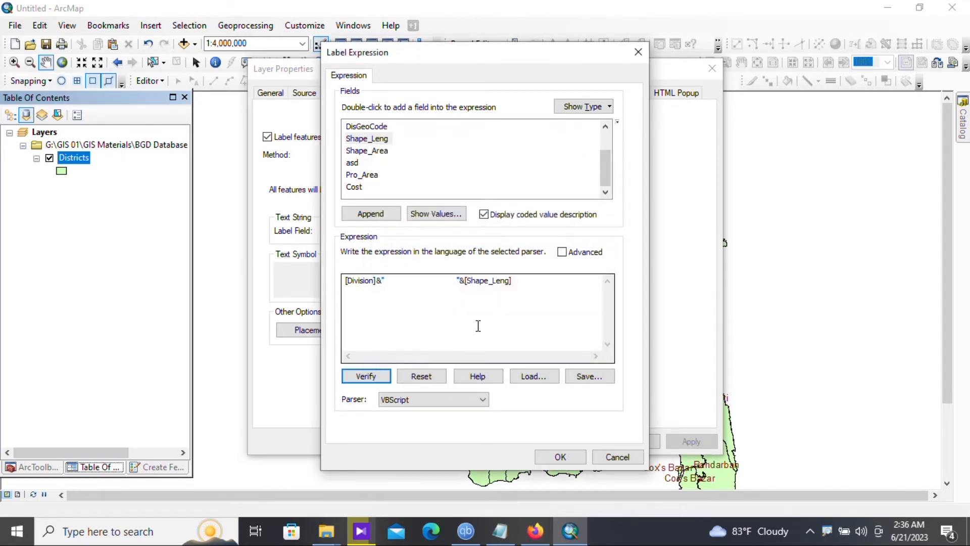
Step: Shorten the quoted gap in the label expression by removing some of its spaces, and verify the expression
{"action": "left_click", "coordinate": [457, 283]}
{"action": "key", "text": "BackSpace"}
{"action": "key", "text": "BackSpace"}
{"action": "key", "text": "BackSpace"}
{"action": "key", "text": "BackSpace"}
{"action": "key", "text": "BackSpace"}
{"action": "key", "text": "BackSpace"}
{"action": "key", "text": "BackSpace"}
{"action": "key", "text": "BackSpace"}
{"action": "key", "text": "BackSpace"}
{"action": "key", "text": "BackSpace"}
{"action": "key", "text": "BackSpace"}
{"action": "key", "text": "BackSpace"}
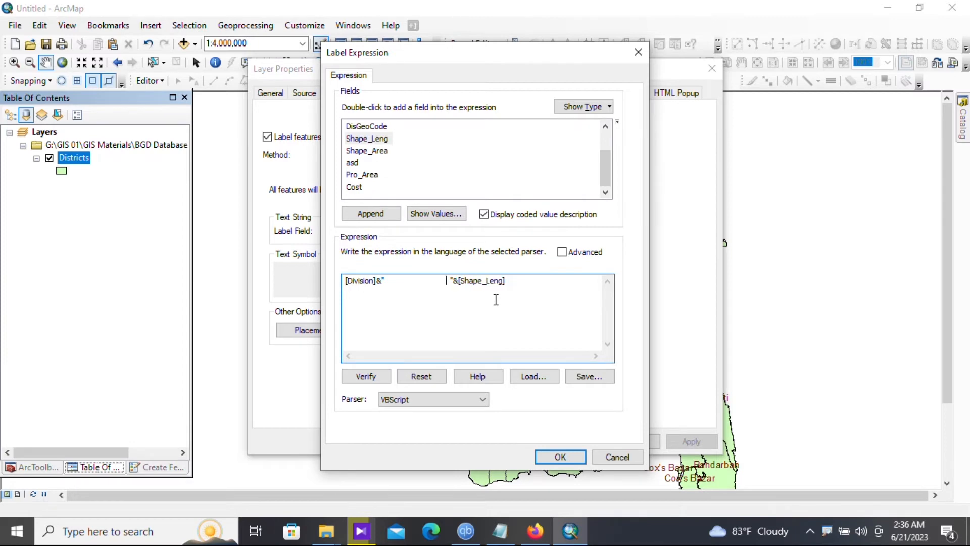
{"action": "left_click", "coordinate": [367, 376]}
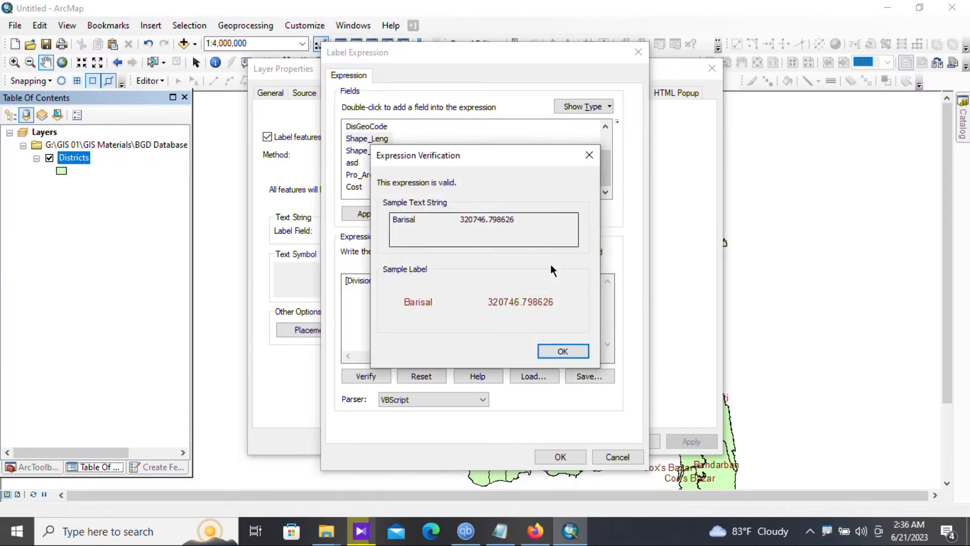
{"action": "left_click", "coordinate": [561, 350]}
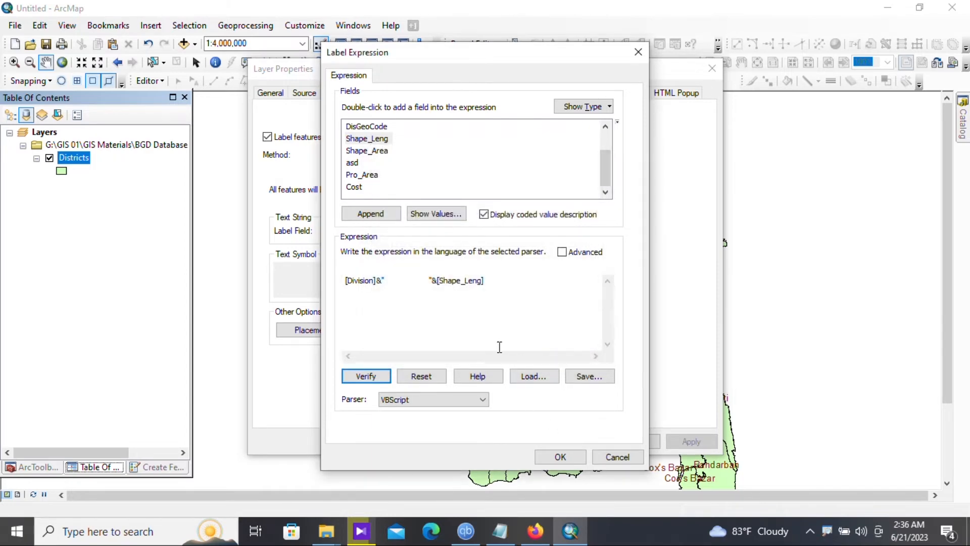
Step: Accept the expression, apply it to the Districts layer, and inspect the combined division and shape length labels on the map
{"action": "left_click", "coordinate": [559, 456]}
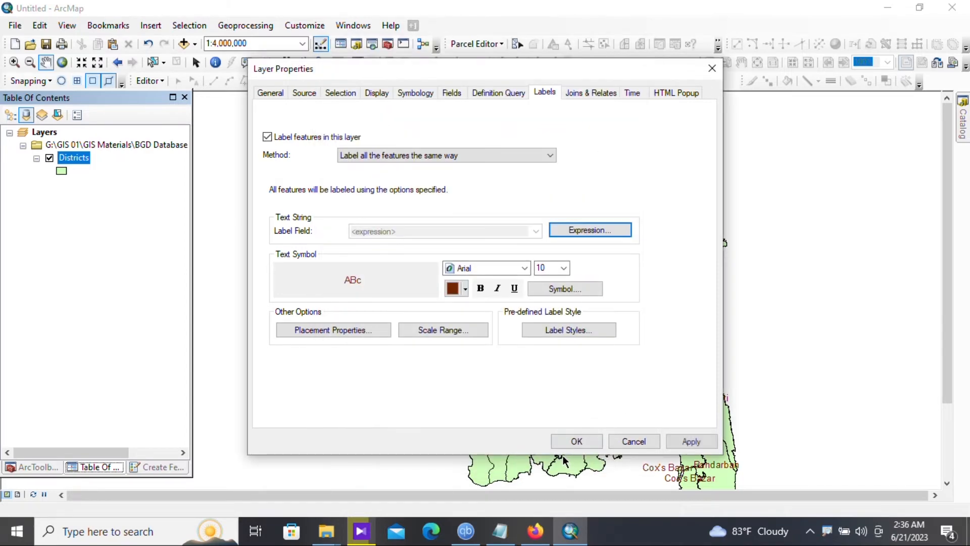
{"action": "left_click", "coordinate": [679, 442]}
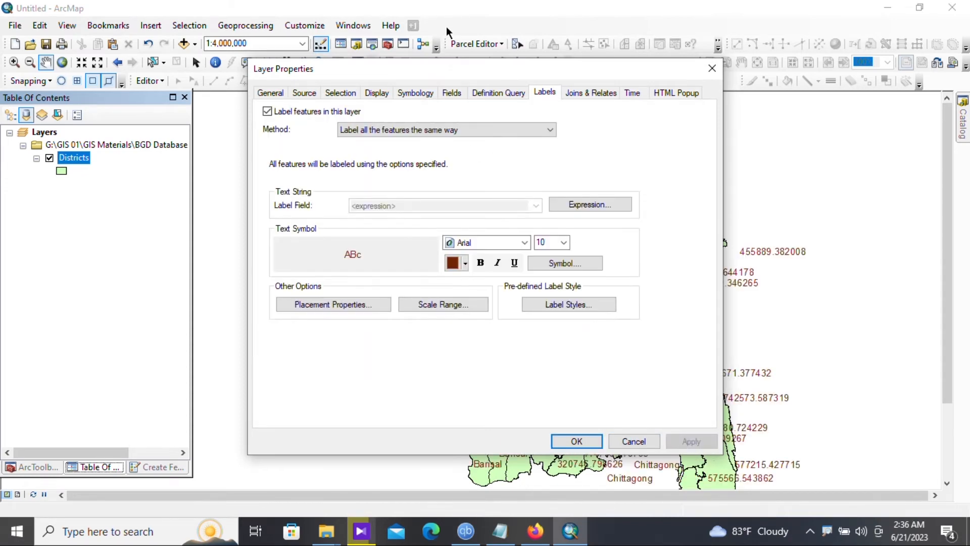
{"action": "left_click_drag", "start_coordinate": [459, 68], "coordinate": [821, 139]}
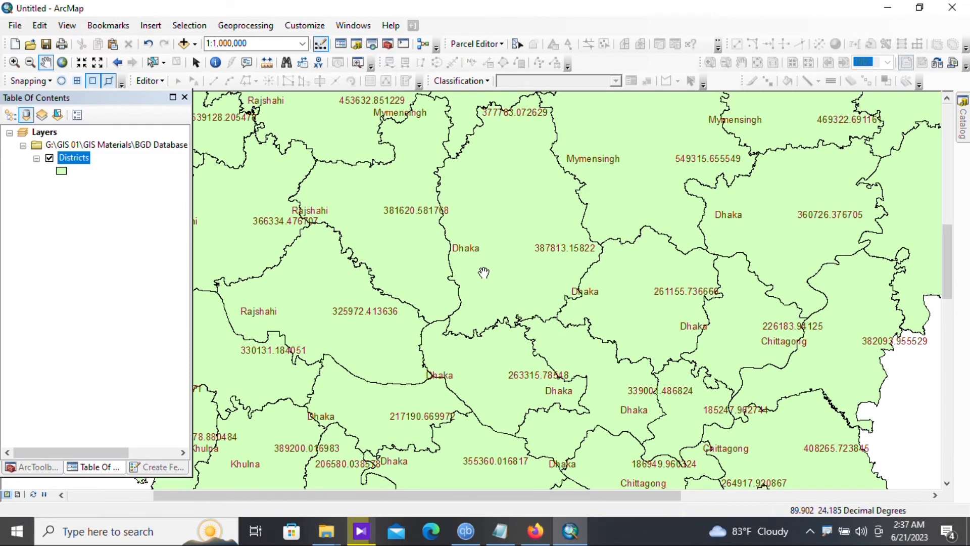
{"action": "left_click_drag", "start_coordinate": [451, 241], "coordinate": [555, 260]}
{"action": "scroll", "coordinate": [640, 236], "scroll_direction": "down", "scroll_amount": 3}
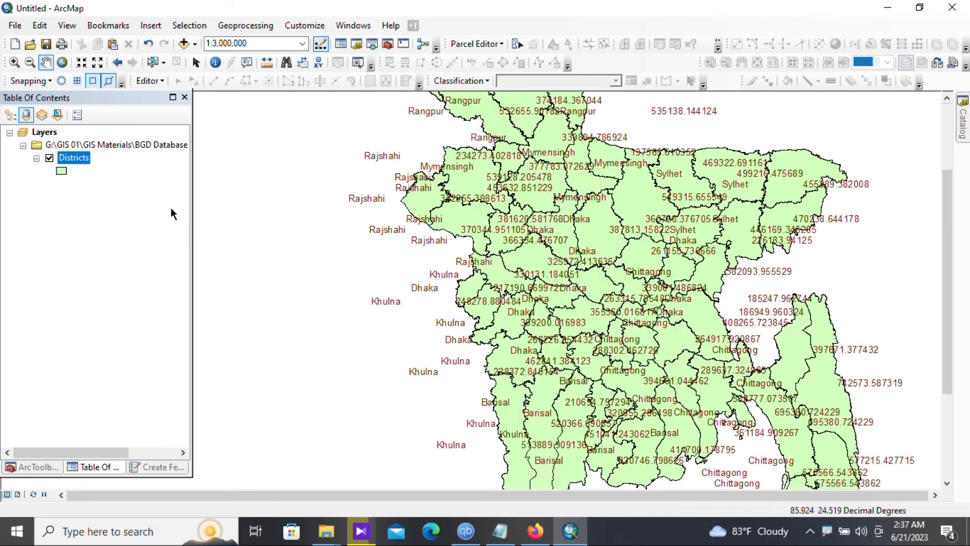
Step: Reopen the Districts layer's label expression and reset it to [Division]
{"action": "right_click", "coordinate": [73, 158]}
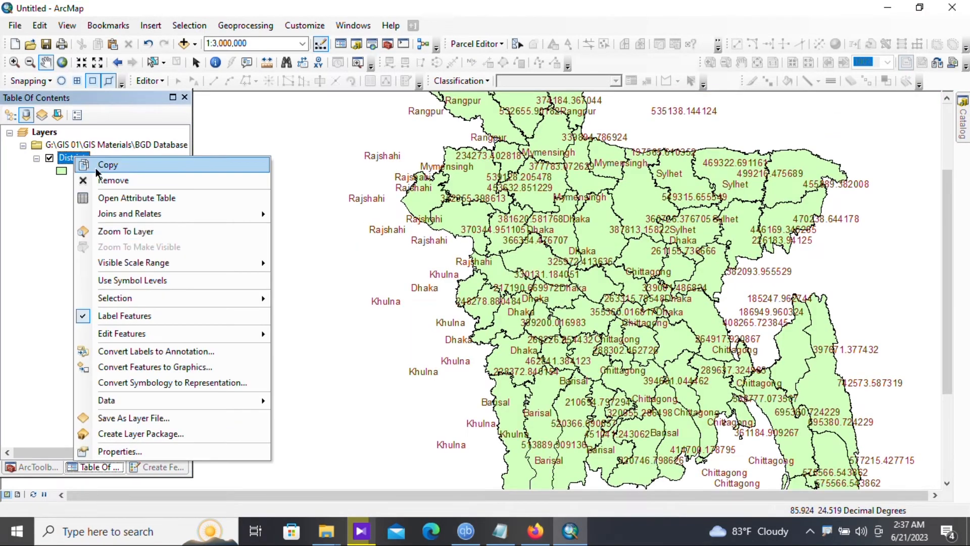
{"action": "left_click", "coordinate": [162, 449]}
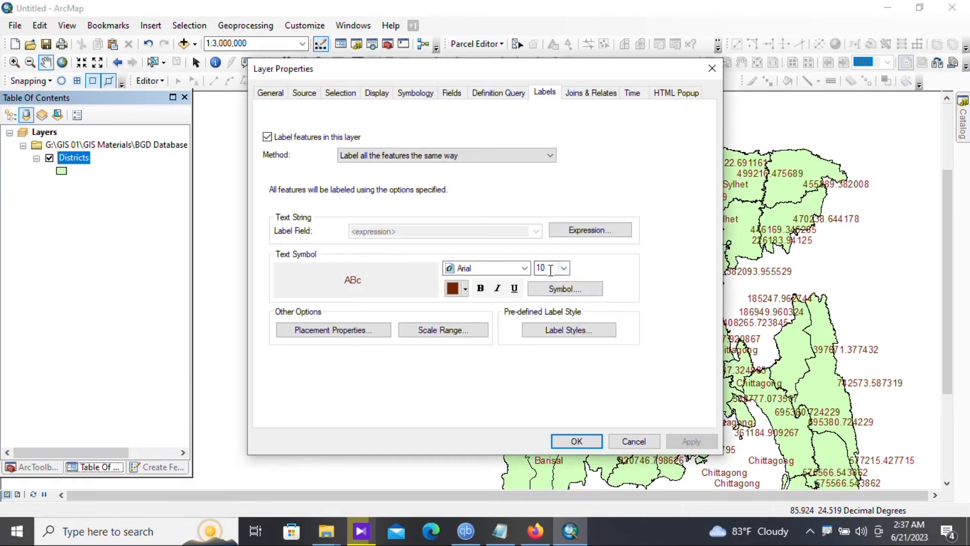
{"action": "left_click", "coordinate": [585, 230]}
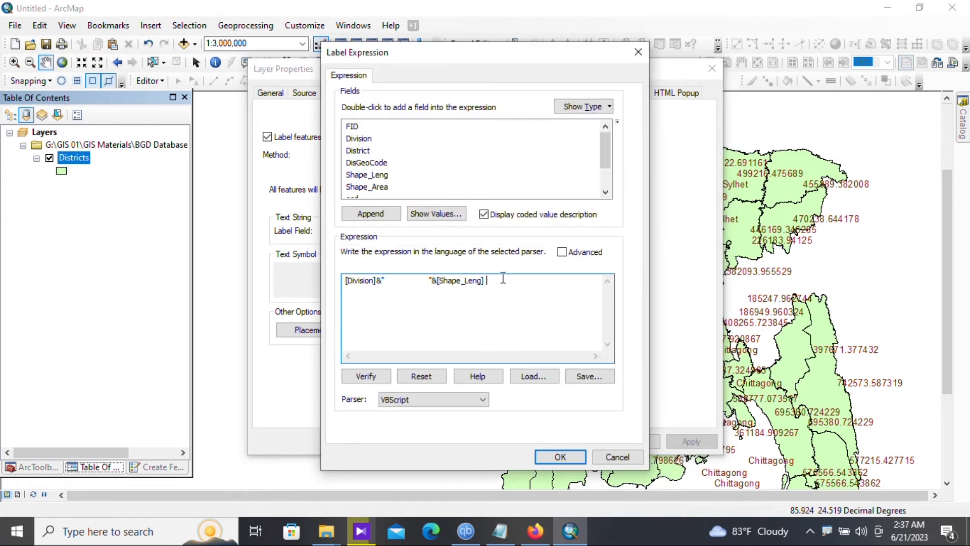
{"action": "left_click_drag", "start_coordinate": [502, 277], "coordinate": [326, 310]}
{"action": "left_click", "coordinate": [432, 379]}
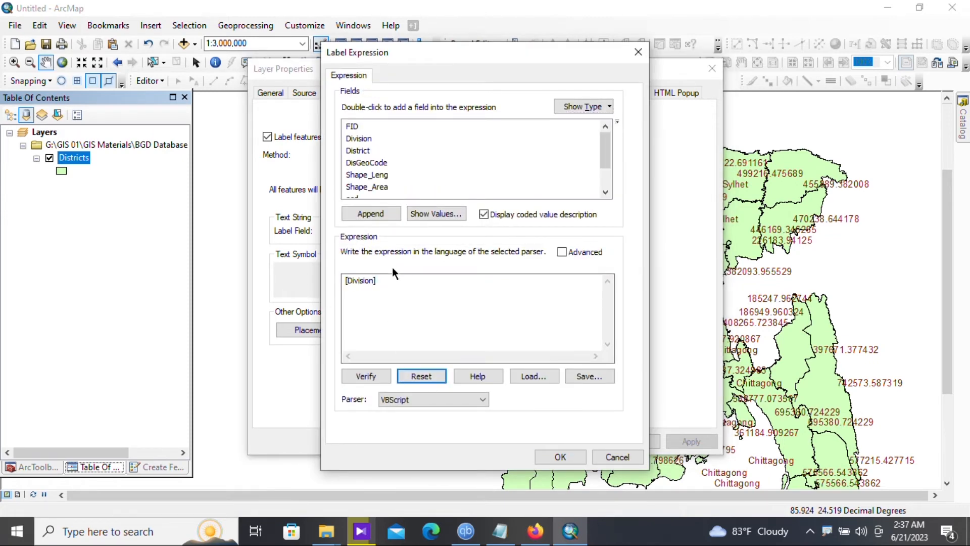
Step: Add a line break after the Division field in the label expression by appending & vbnewline &
{"action": "left_click", "coordinate": [395, 279]}
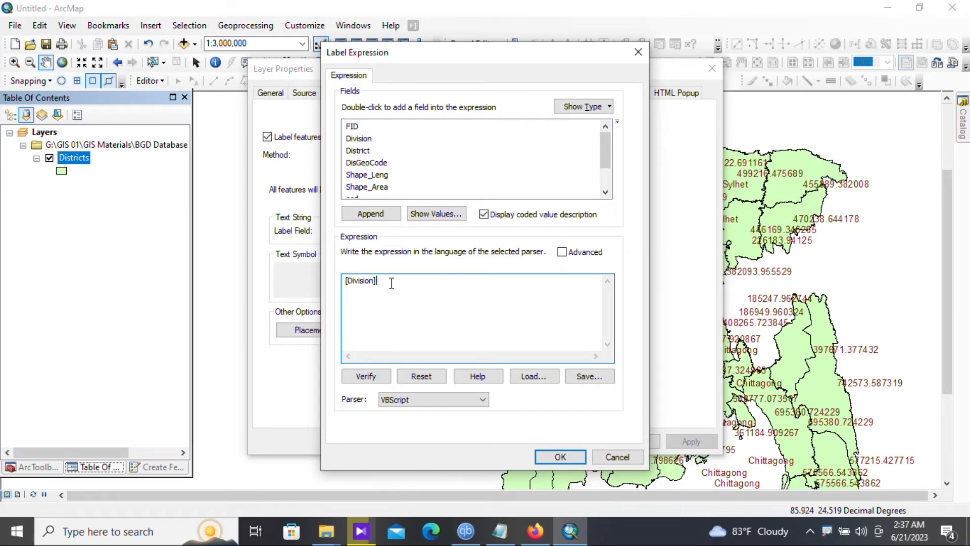
{"action": "type", "text": "&"}
{"action": "type", "text": "vbnewline&"}
{"action": "left_click", "coordinate": [418, 284]}
{"action": "left_click", "coordinate": [385, 281]}
{"action": "left_click", "coordinate": [376, 280]}
{"action": "left_click", "coordinate": [485, 284]}
Step: Append the Shape_Leng field after the line break and verify the label expression, checking the two-line sample
{"action": "scroll", "coordinate": [375, 182], "scroll_direction": "down", "scroll_amount": 1}
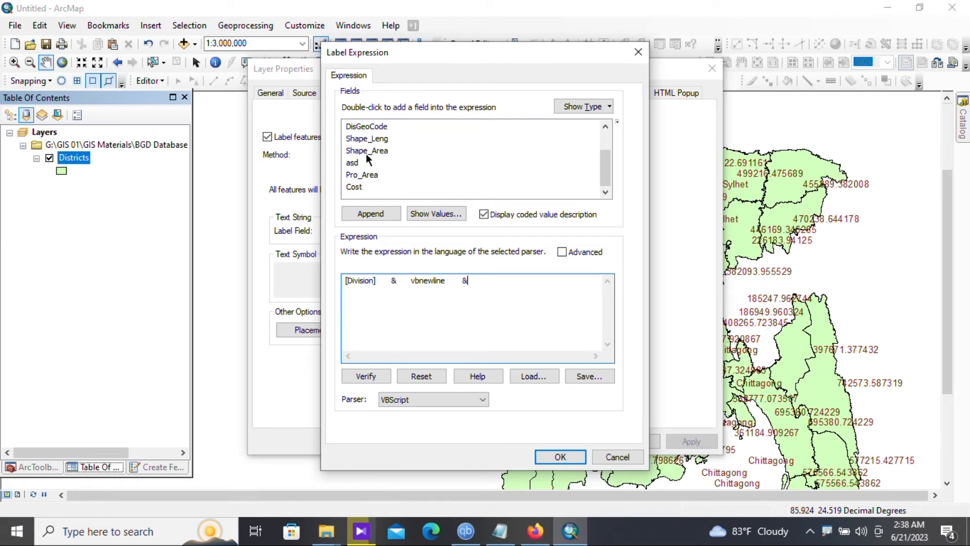
{"action": "double_click", "coordinate": [369, 137]}
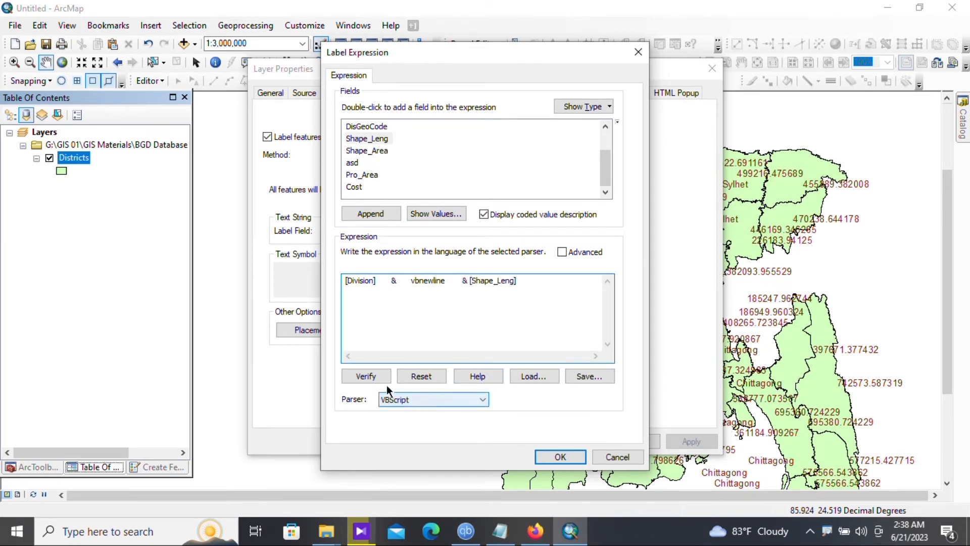
{"action": "left_click", "coordinate": [371, 377]}
{"action": "mouse_move", "coordinate": [394, 218]}
{"action": "left_mouse_down"}
{"action": "mouse_move", "coordinate": [450, 228]}
{"action": "mouse_move", "coordinate": [379, 228]}
{"action": "left_mouse_up"}
{"action": "left_click", "coordinate": [471, 239]}
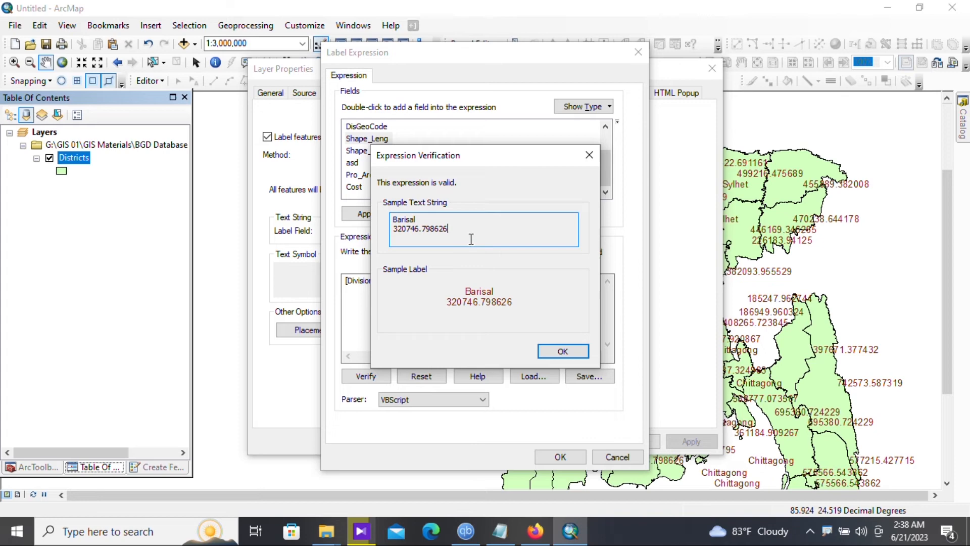
{"action": "left_click", "coordinate": [561, 350]}
Step: Extend the label expression after Shape_Leng with a second vbnewline line break and the District field, joined with &
{"action": "left_click", "coordinate": [528, 285]}
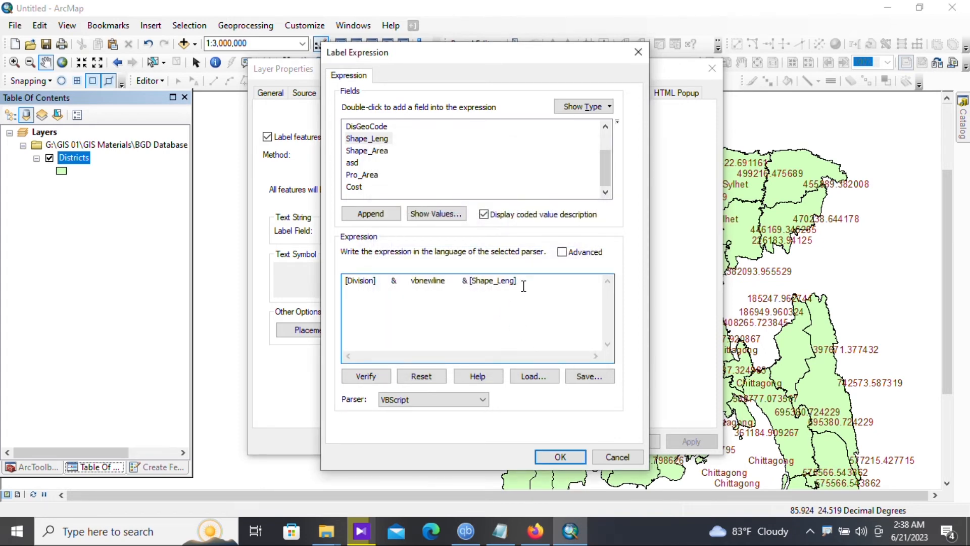
{"action": "type", "text": "&vbnewline"}
{"action": "scroll", "coordinate": [369, 146], "scroll_direction": "up", "scroll_amount": 1}
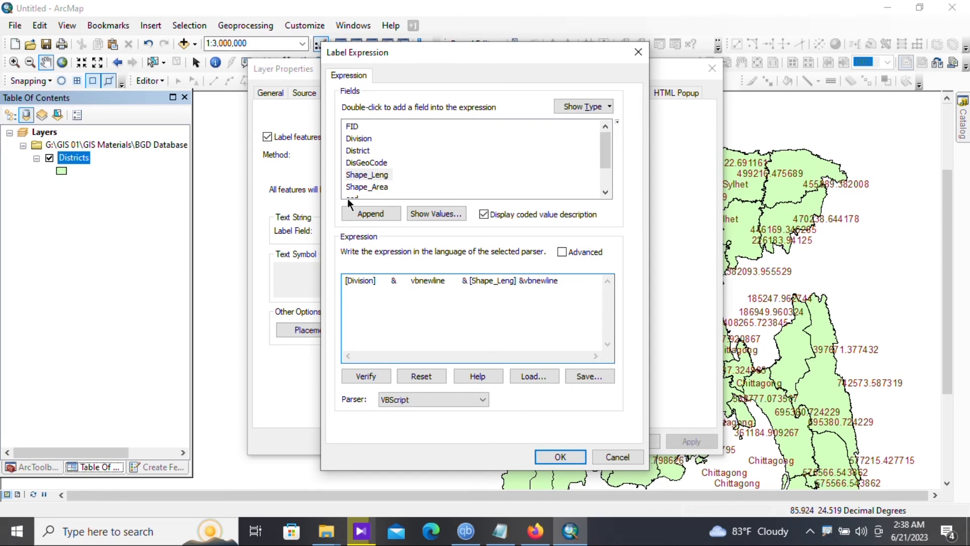
{"action": "double_click", "coordinate": [359, 152]}
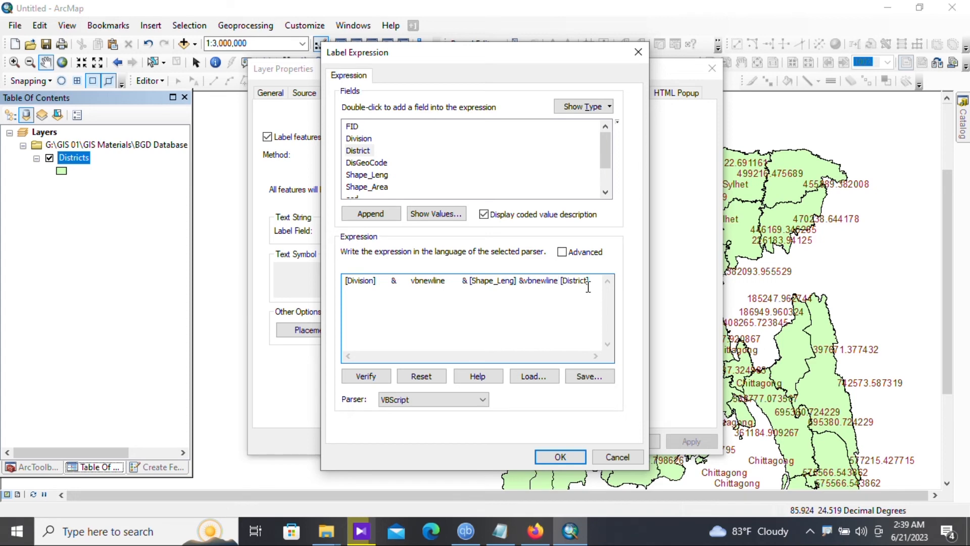
{"action": "left_click", "coordinate": [560, 280]}
{"action": "type", "text": "&"}
Step: Verify the label expression and check the division, shape length and district lines in the sample text
{"action": "left_click", "coordinate": [372, 376]}
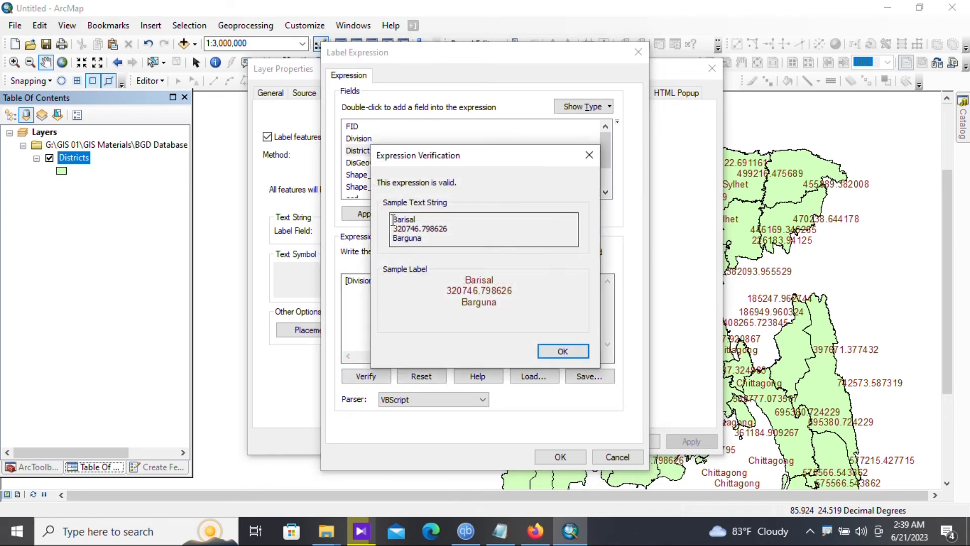
{"action": "double_click", "coordinate": [395, 218]}
{"action": "left_click_drag", "start_coordinate": [447, 228], "coordinate": [387, 239]}
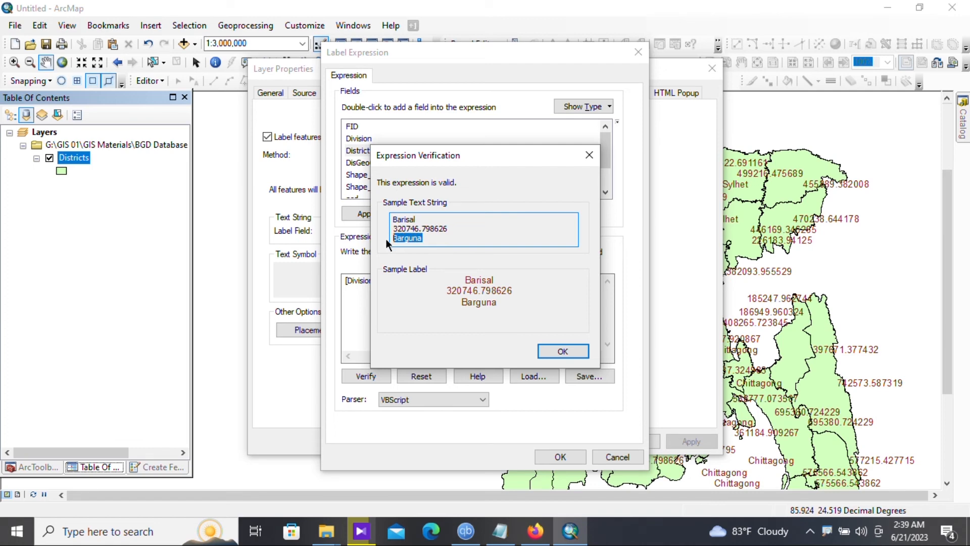
{"action": "left_click", "coordinate": [562, 350]}
Step: Accept the three-field label expression and apply it to the Districts layer
{"action": "left_click", "coordinate": [574, 456]}
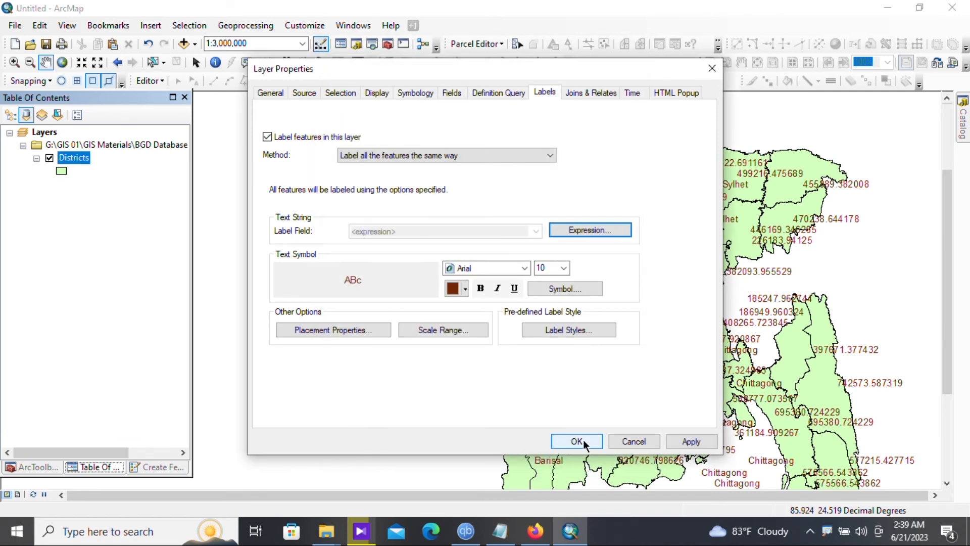
{"action": "left_click", "coordinate": [685, 441]}
{"action": "left_click", "coordinate": [579, 441]}
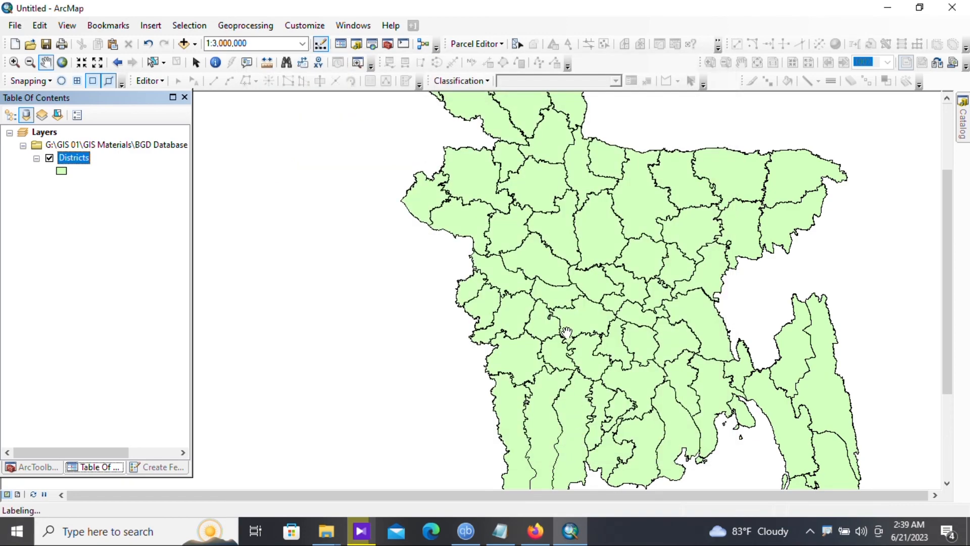
Step: Examine the stacked division, shape length and district labels on the map, up close around Tangail and across the country
{"action": "scroll", "coordinate": [611, 213], "scroll_direction": "up", "scroll_amount": 1}
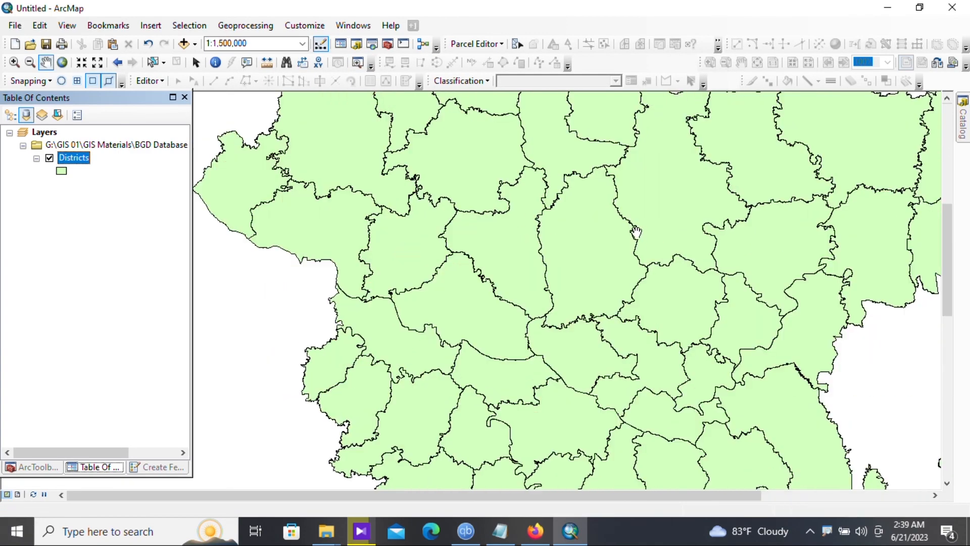
{"action": "scroll", "coordinate": [632, 236], "scroll_direction": "up", "scroll_amount": 1}
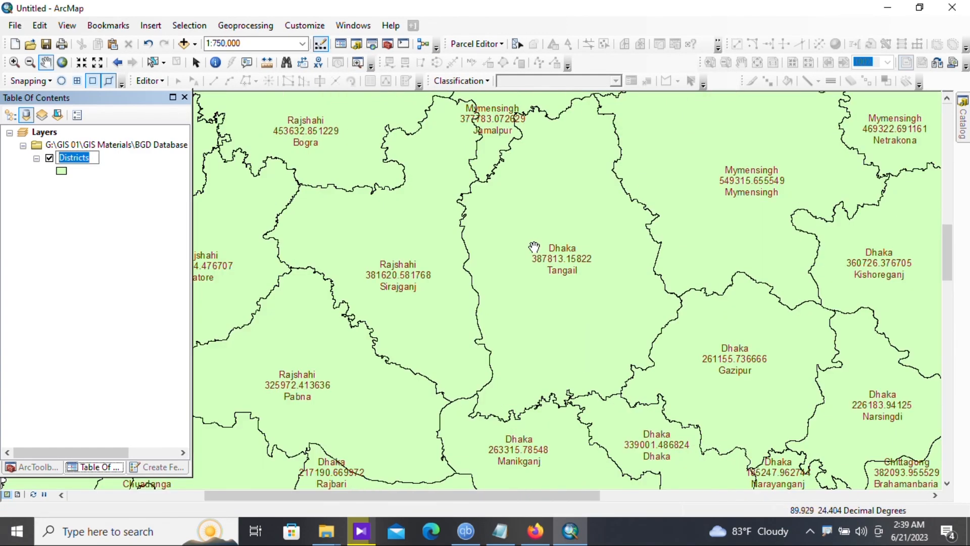
{"action": "left_click_drag", "start_coordinate": [531, 239], "coordinate": [586, 255]}
{"action": "left_click_drag", "start_coordinate": [519, 254], "coordinate": [601, 265]}
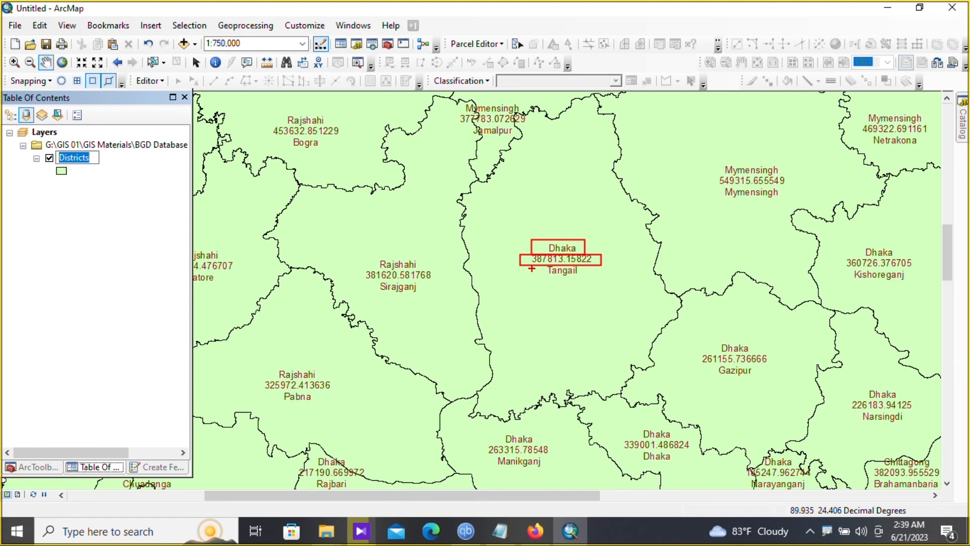
{"action": "left_click_drag", "start_coordinate": [531, 268], "coordinate": [585, 278]}
{"action": "key", "text": "Escape"}
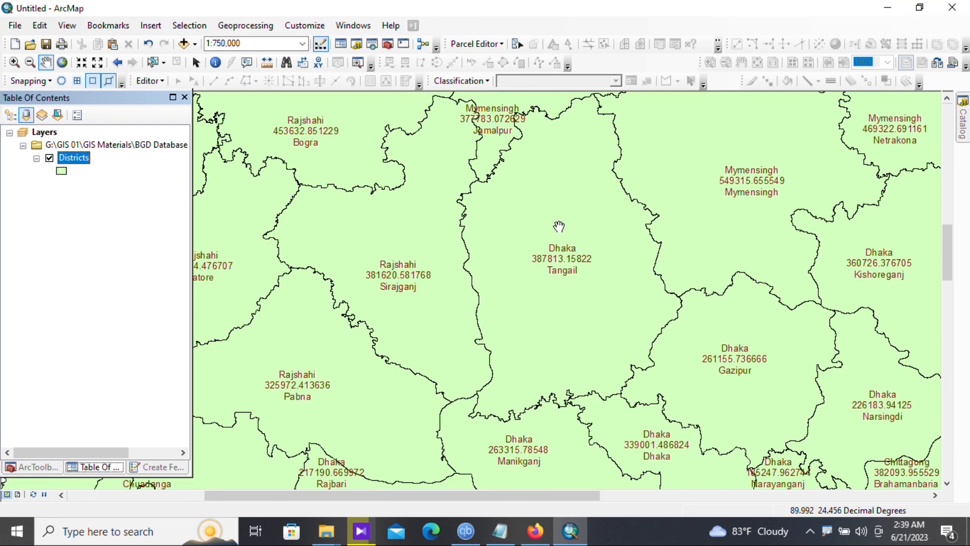
{"action": "scroll", "coordinate": [561, 228], "scroll_direction": "down", "scroll_amount": 5}
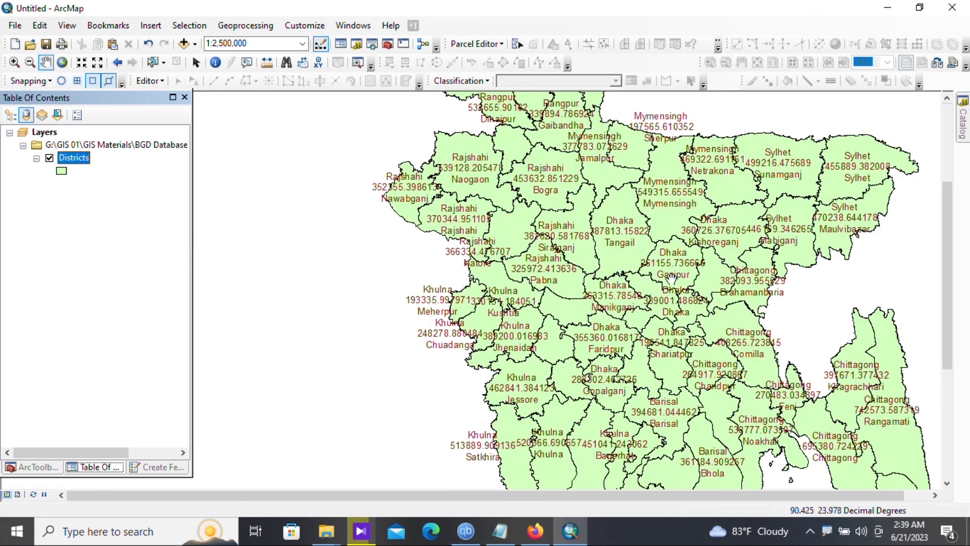
{"action": "left_click_drag", "start_coordinate": [730, 302], "coordinate": [656, 275]}
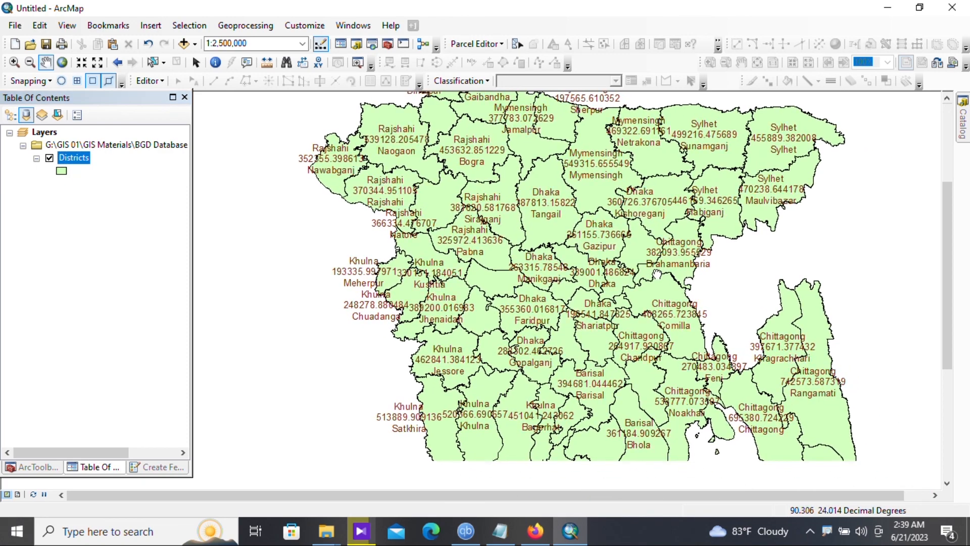